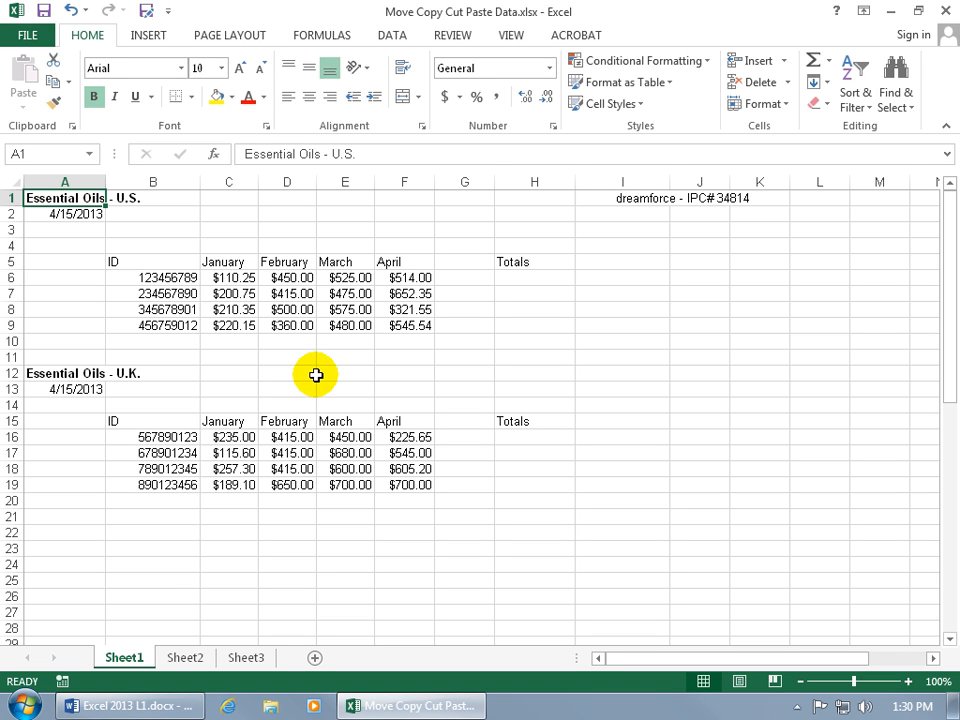
Step: Total the January to April amounts of the first U.S. row in H6 with AutoSum over C6:F6
{"action": "left_click", "coordinate": [529, 279]}
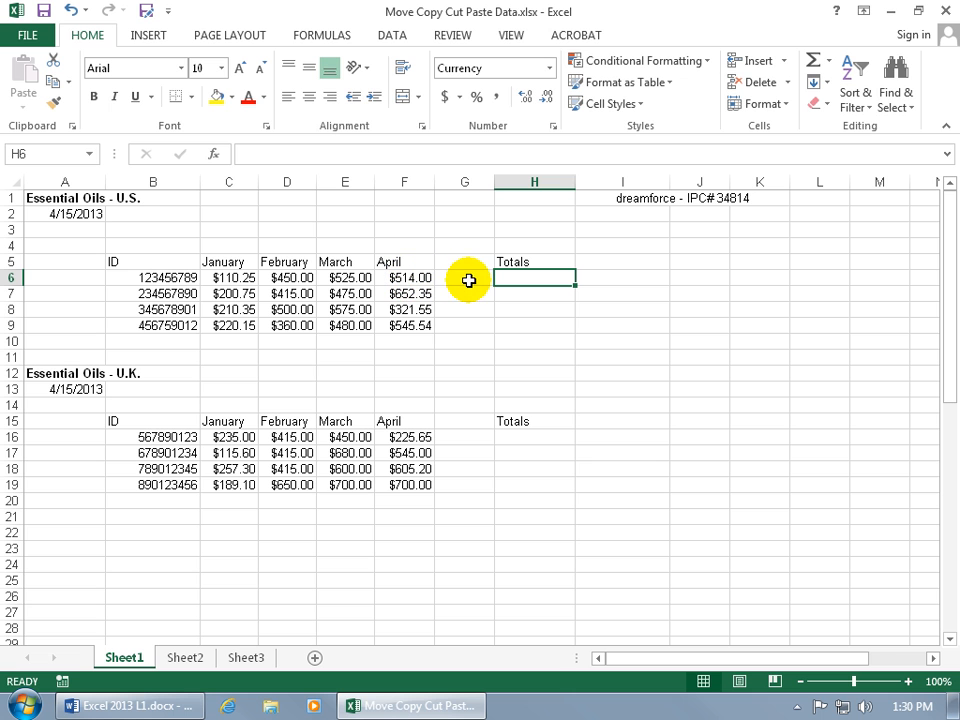
{"action": "left_click", "coordinate": [330, 32]}
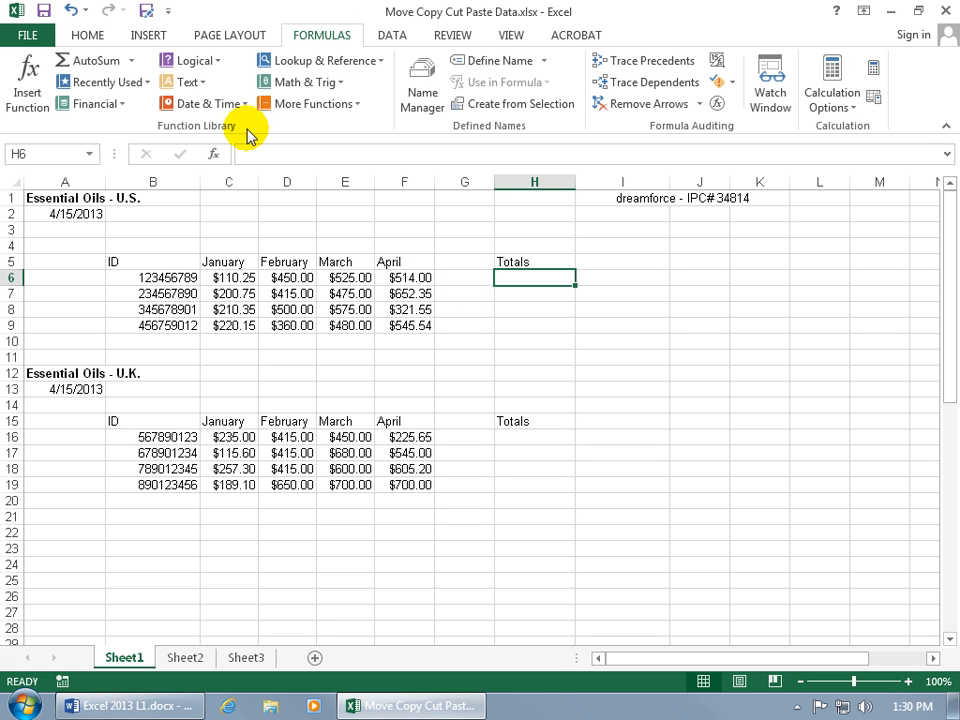
{"action": "left_click", "coordinate": [92, 60]}
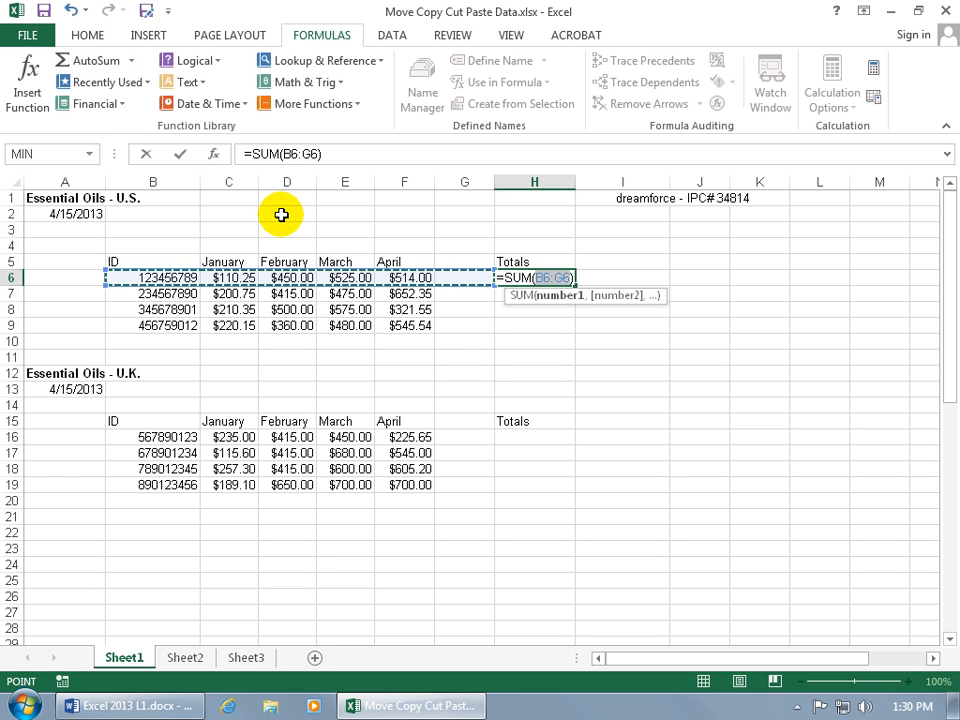
{"action": "left_click", "coordinate": [228, 277]}
{"action": "left_click_drag", "start_coordinate": [228, 277], "coordinate": [392, 277]}
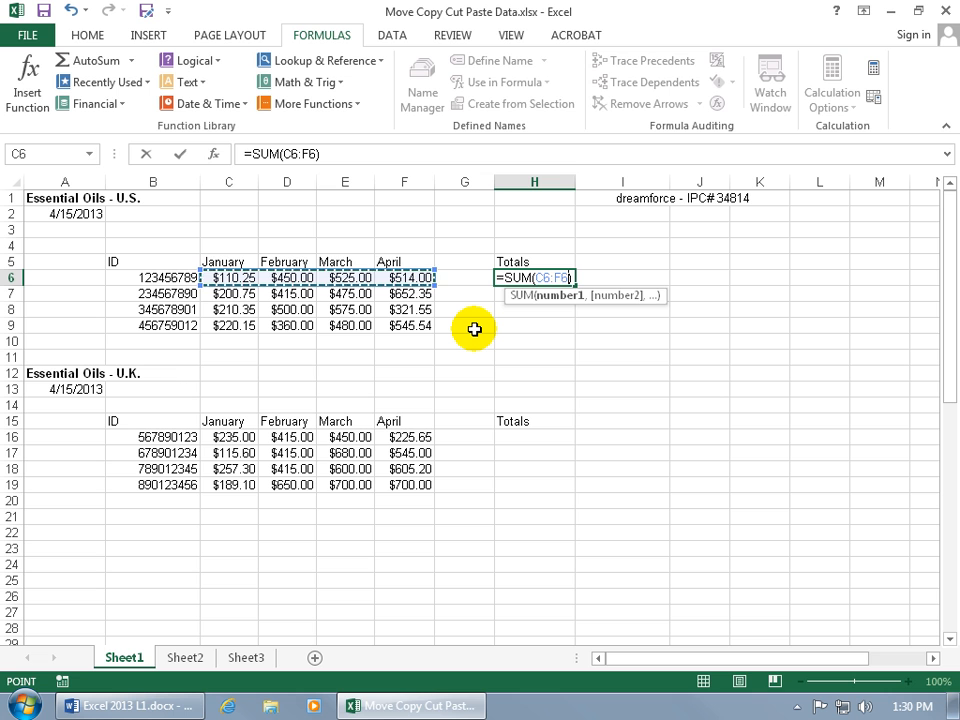
{"action": "key", "text": "Return"}
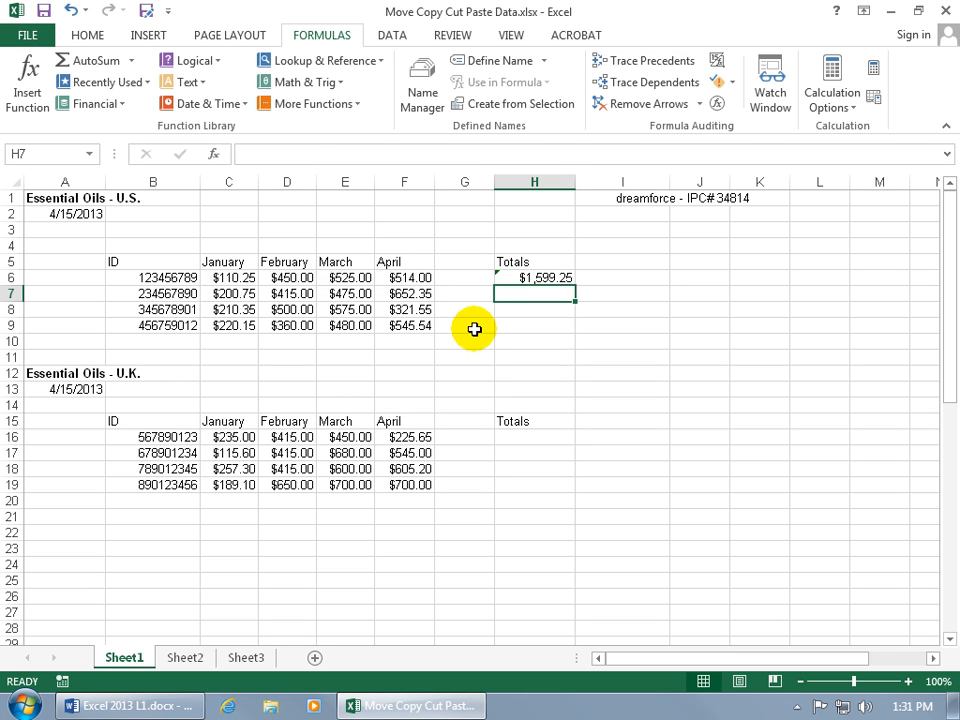
{"action": "left_click", "coordinate": [552, 278]}
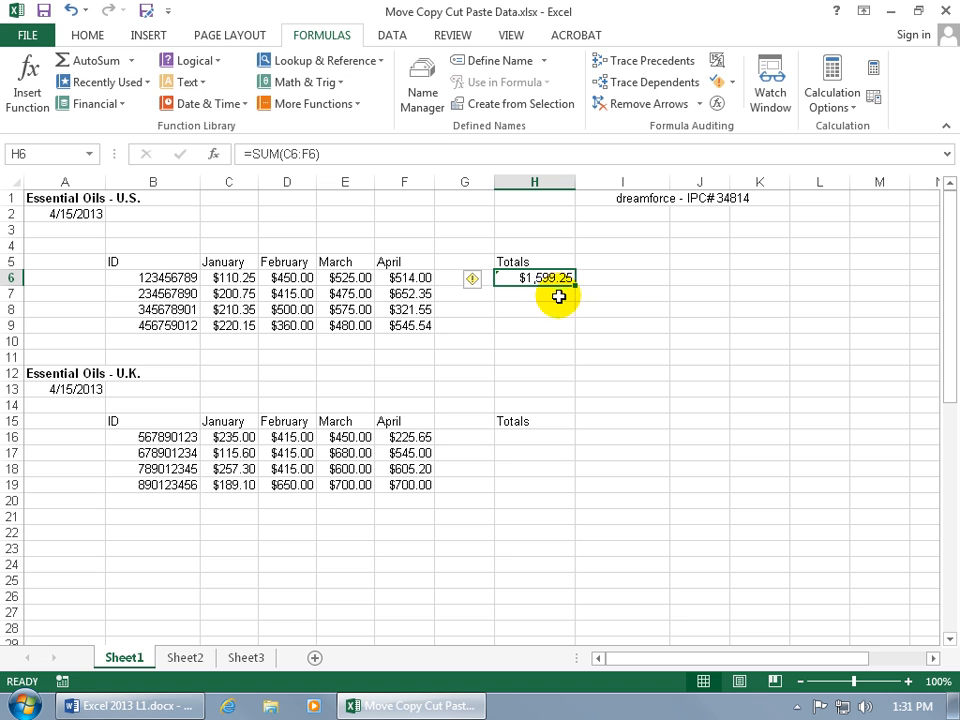
{"action": "key", "text": "Return"}
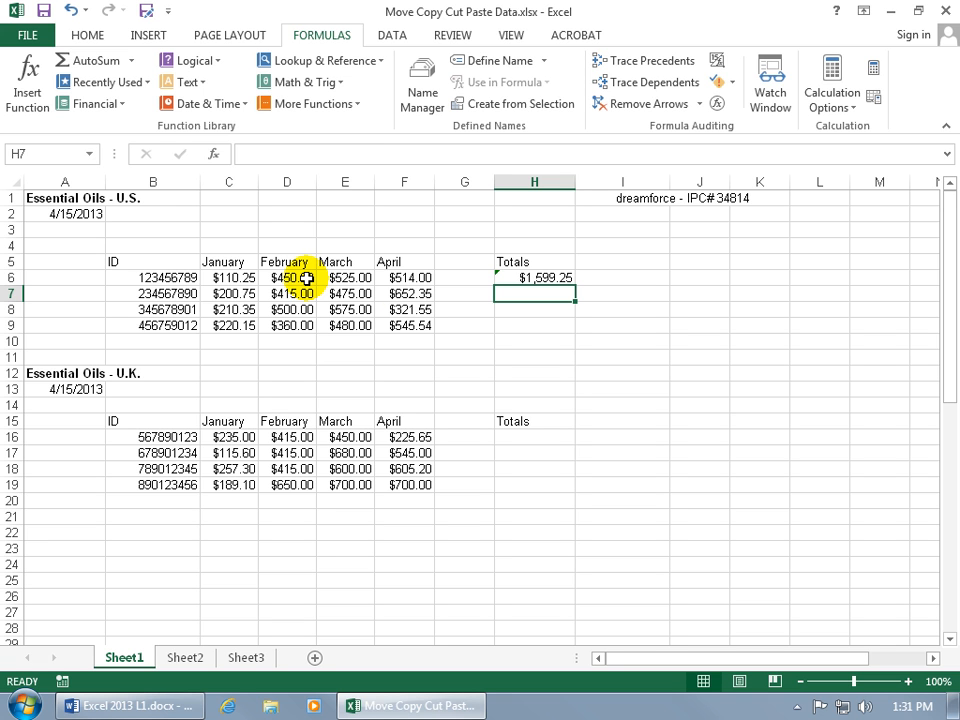
{"action": "left_click", "coordinate": [534, 280]}
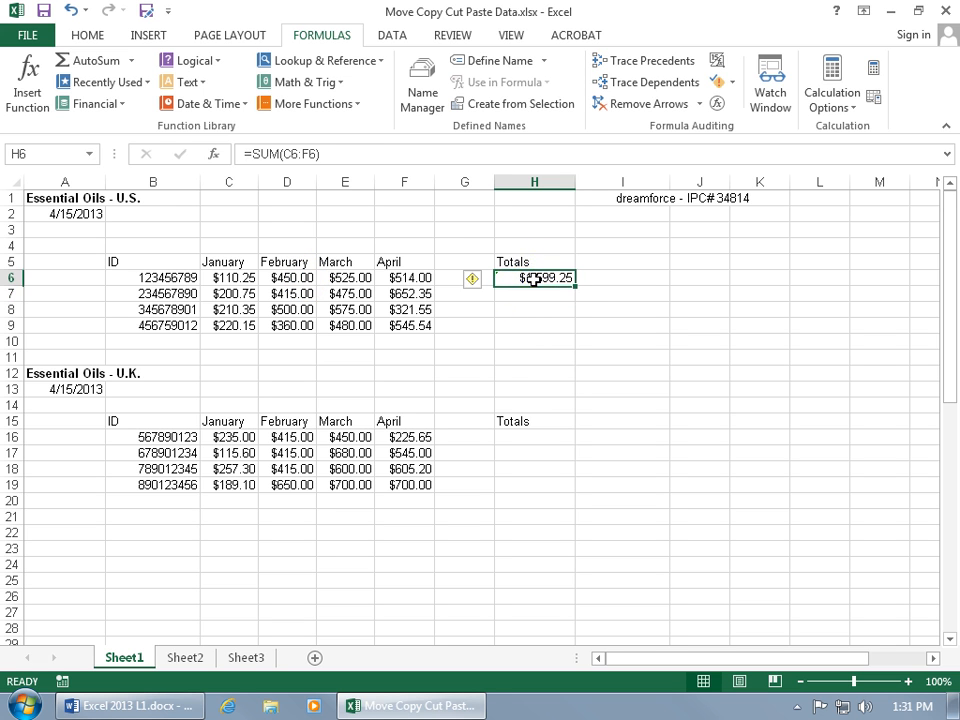
{"action": "left_click_drag", "start_coordinate": [388, 262], "coordinate": [528, 335]}
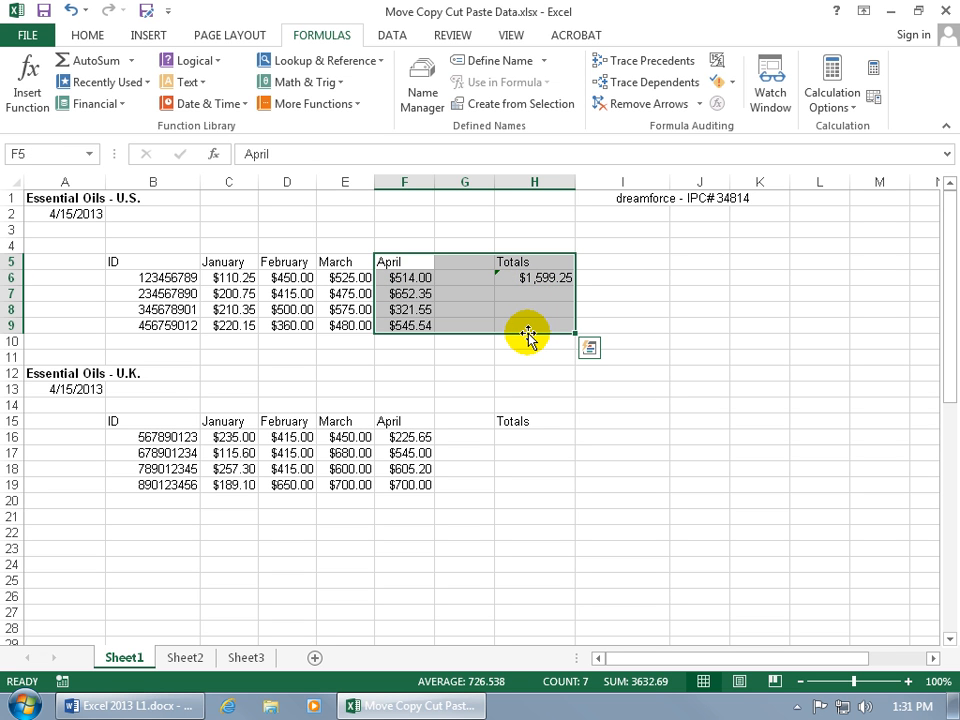
Step: Copy the SUM formula from H6 and paste it into H7 for the second U.S. row
{"action": "left_click", "coordinate": [521, 277]}
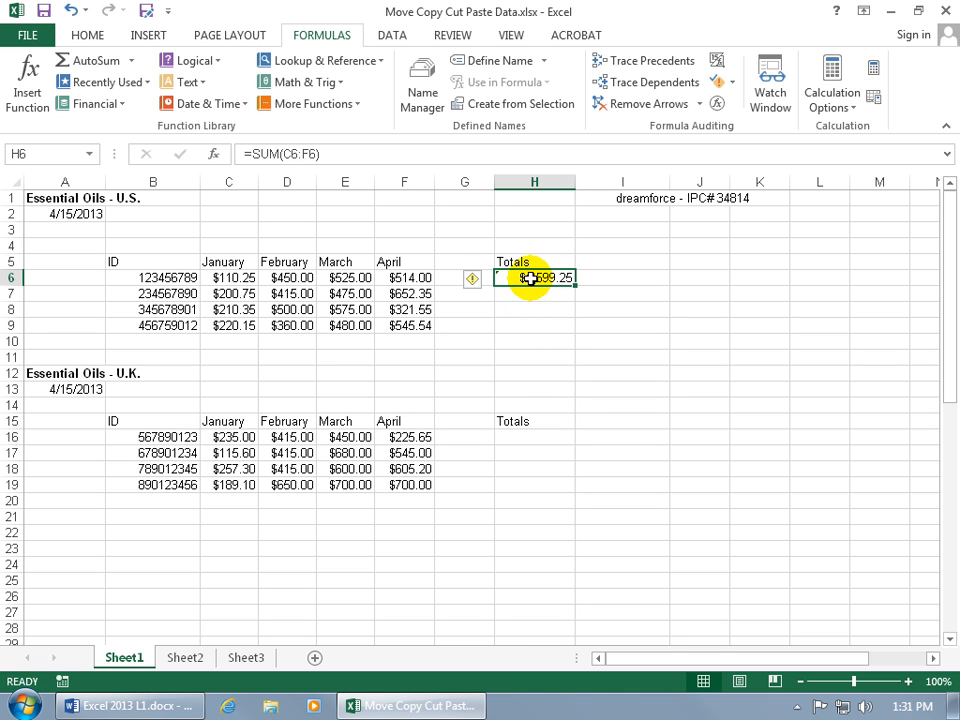
{"action": "right_click", "coordinate": [533, 279]}
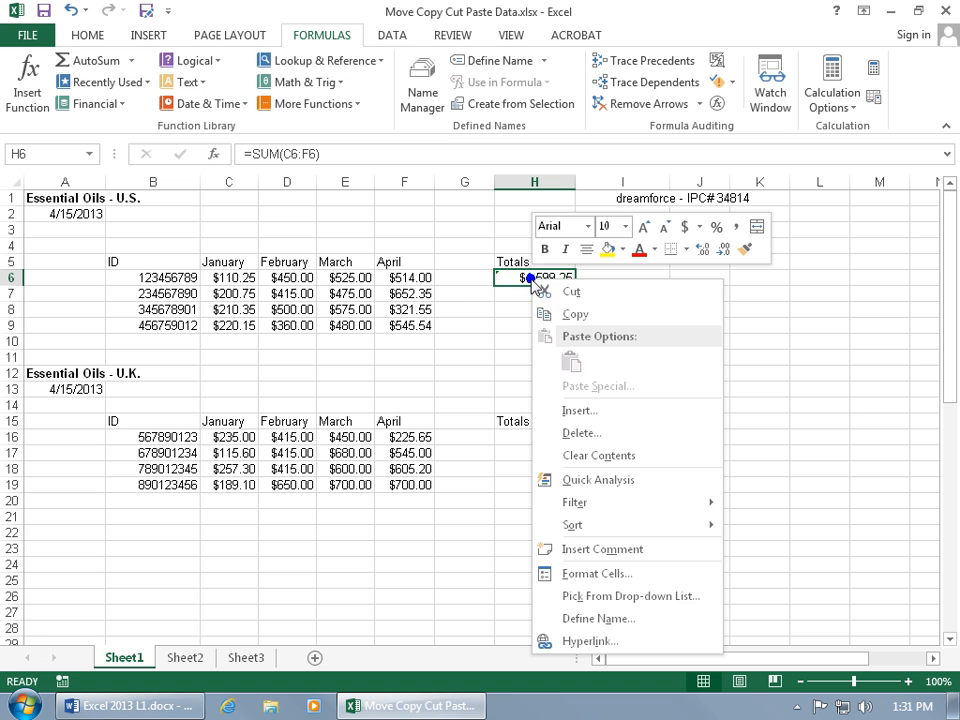
{"action": "left_click", "coordinate": [569, 316]}
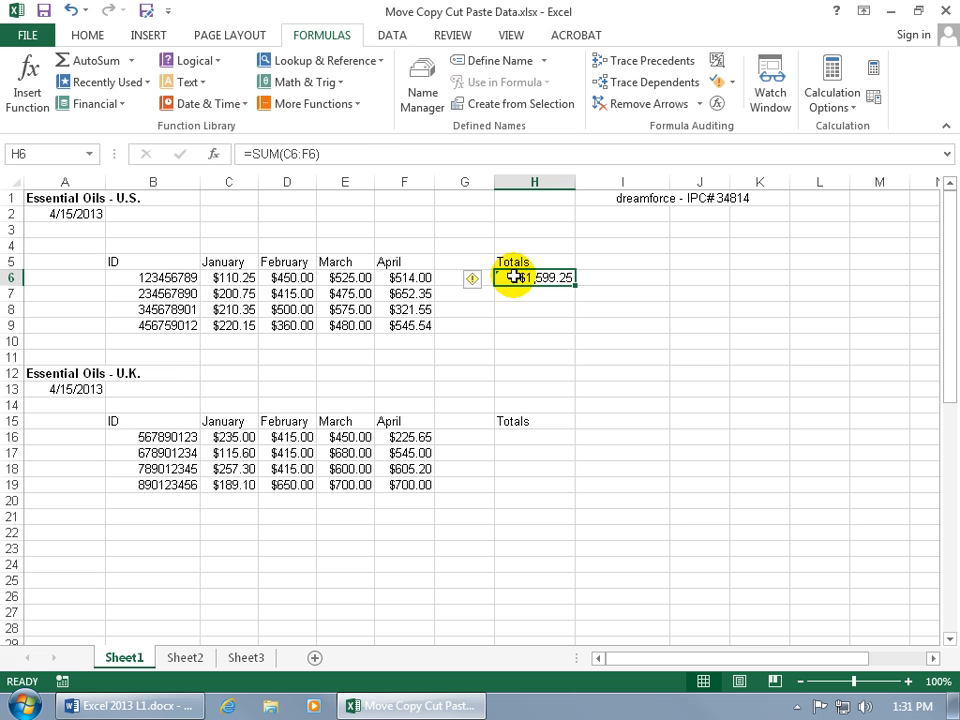
{"action": "left_click", "coordinate": [88, 35]}
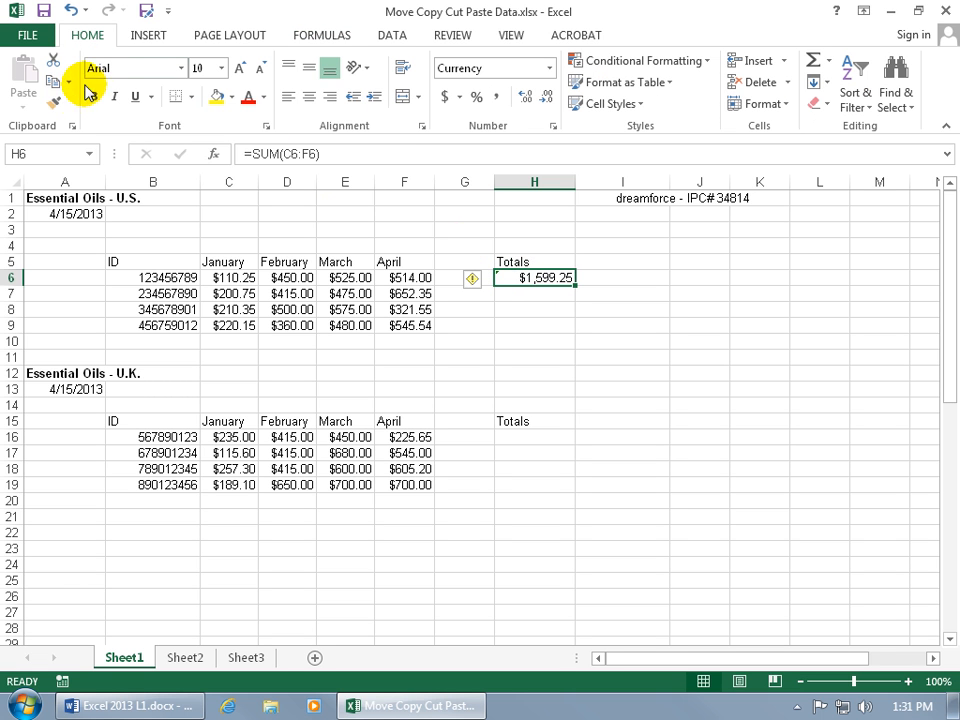
{"action": "left_click", "coordinate": [54, 80]}
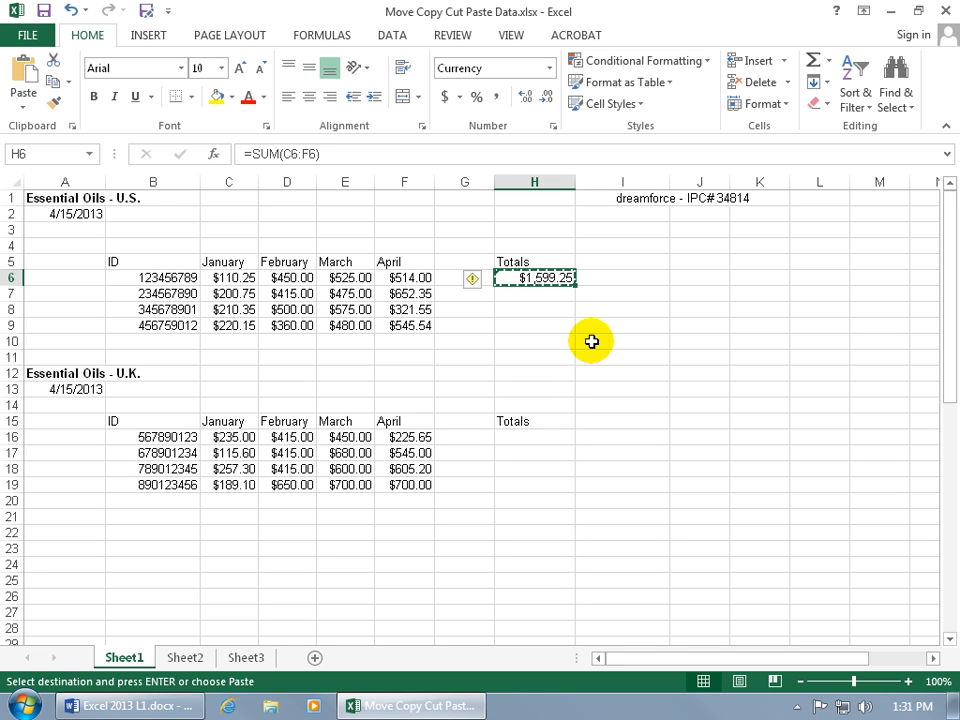
{"action": "left_click", "coordinate": [553, 297]}
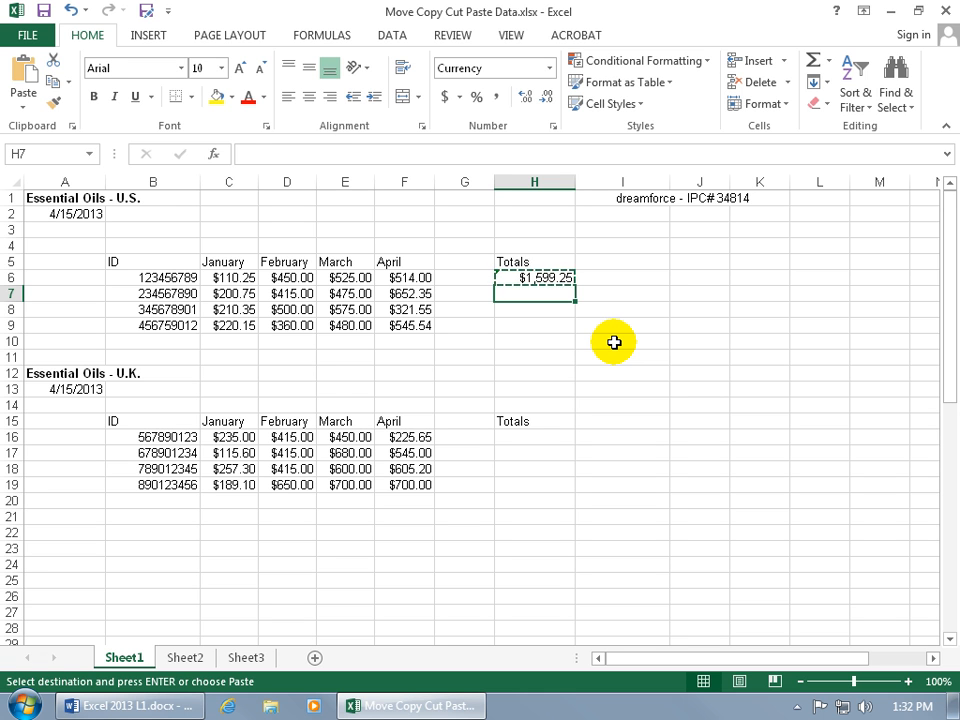
{"action": "right_click", "coordinate": [544, 292]}
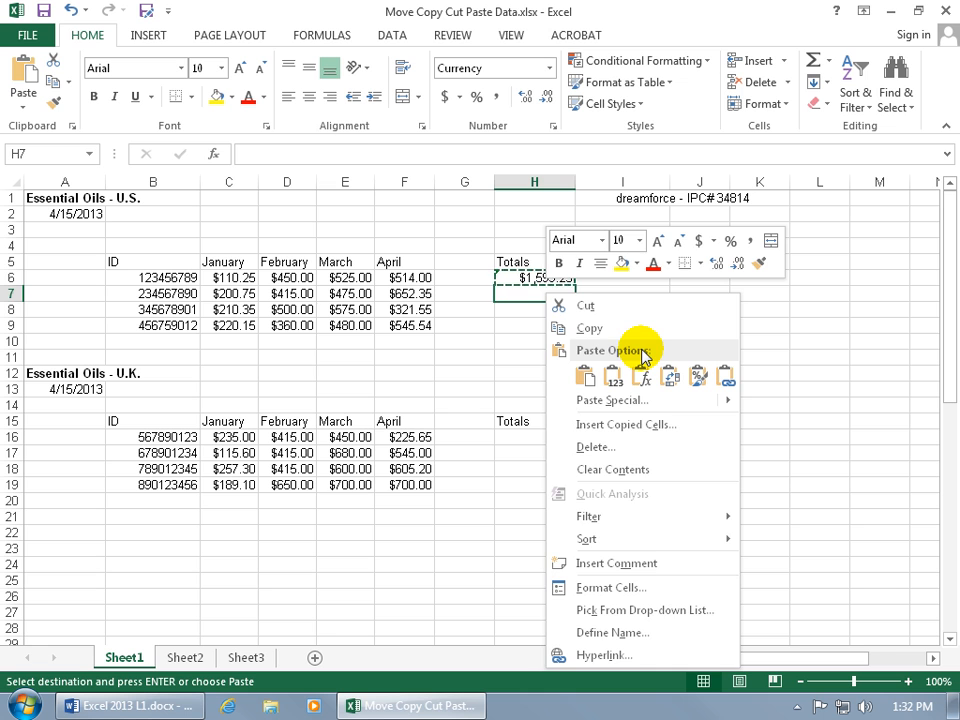
{"action": "left_click", "coordinate": [585, 376]}
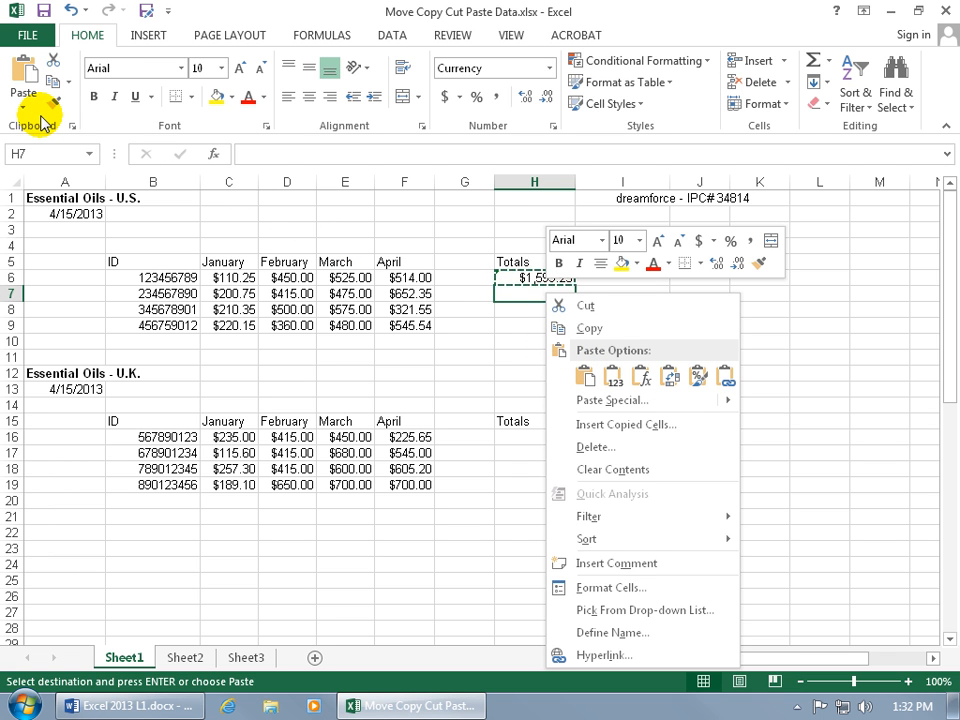
{"action": "left_click", "coordinate": [514, 292]}
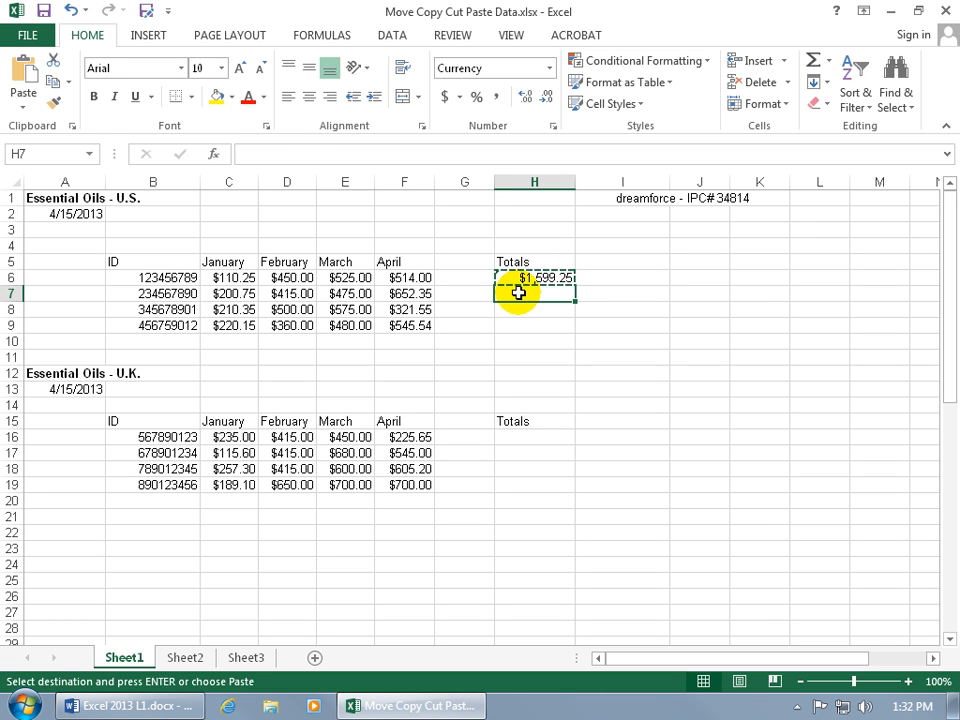
{"action": "key", "text": "ctrl+v"}
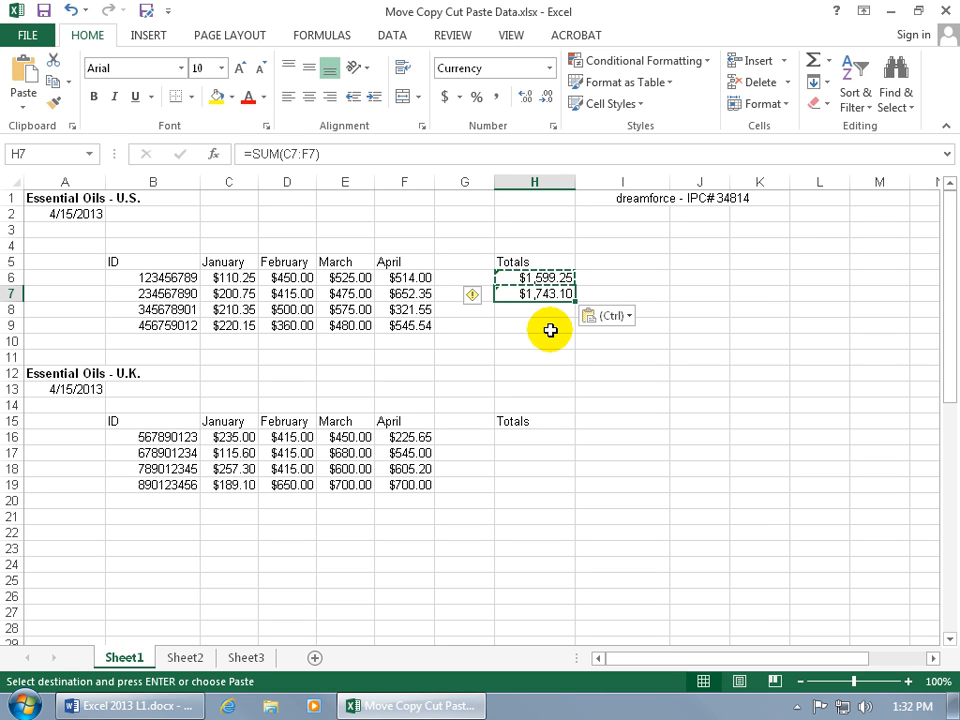
{"action": "left_click", "coordinate": [612, 317]}
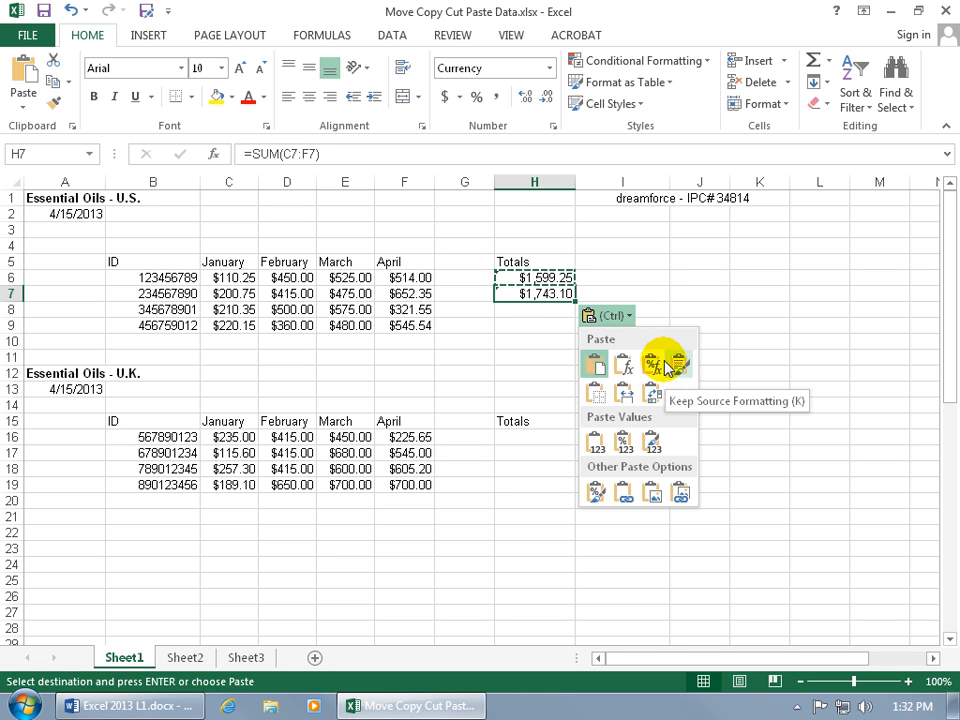
{"action": "left_click", "coordinate": [531, 300]}
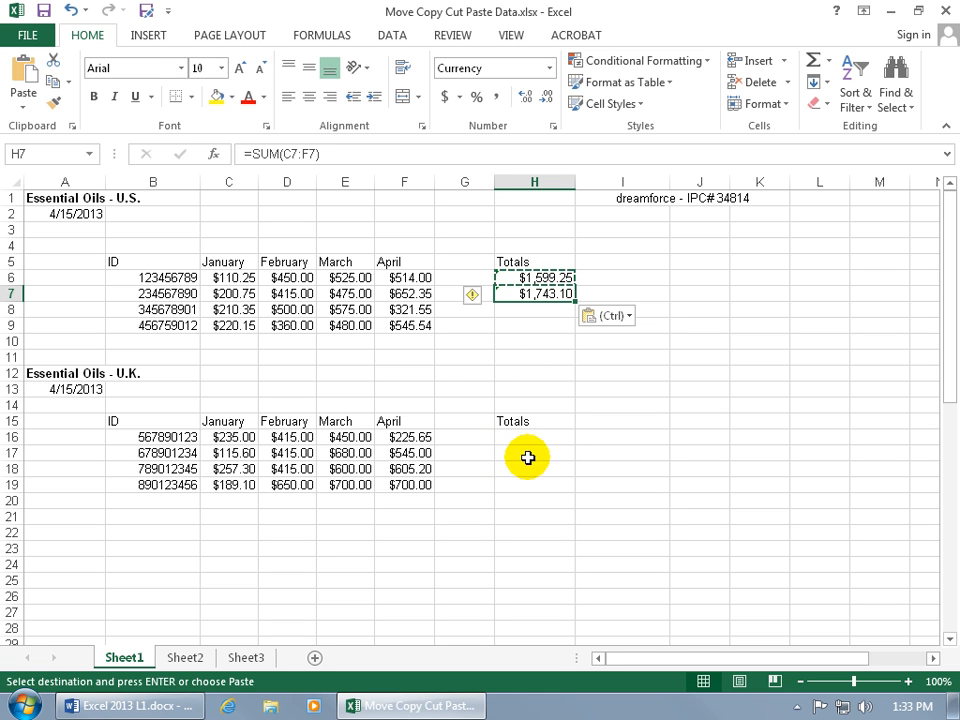
{"action": "key", "text": "Escape"}
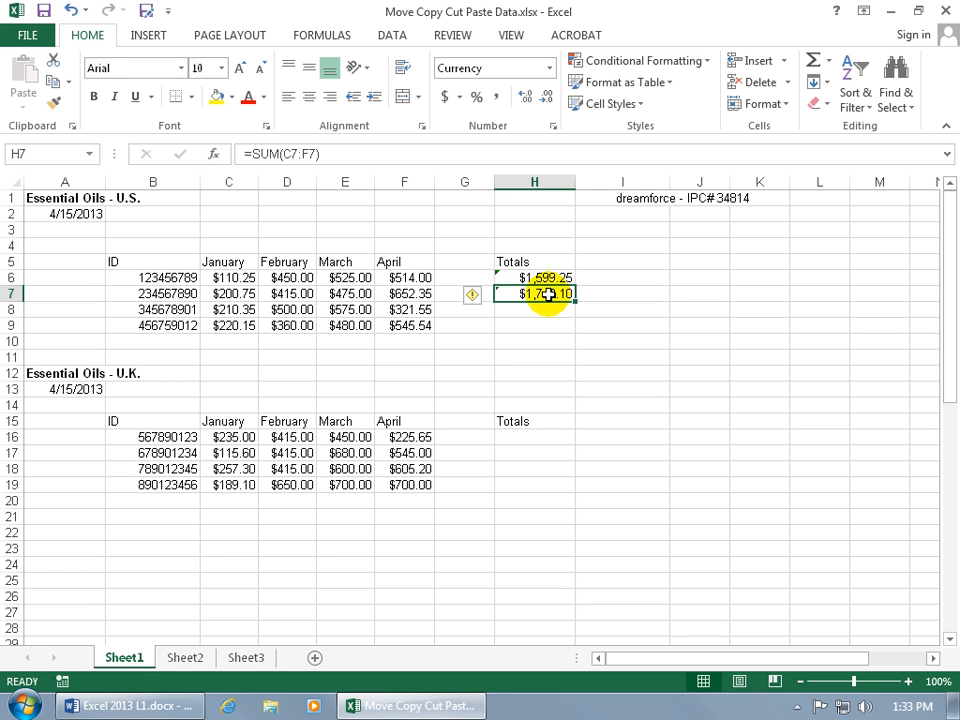
Step: Copy the SUM formula from H7 into the remaining U.S. totals cells H8:H9 and the U.K. totals cells H16:H19
{"action": "key", "text": "ctrl+c"}
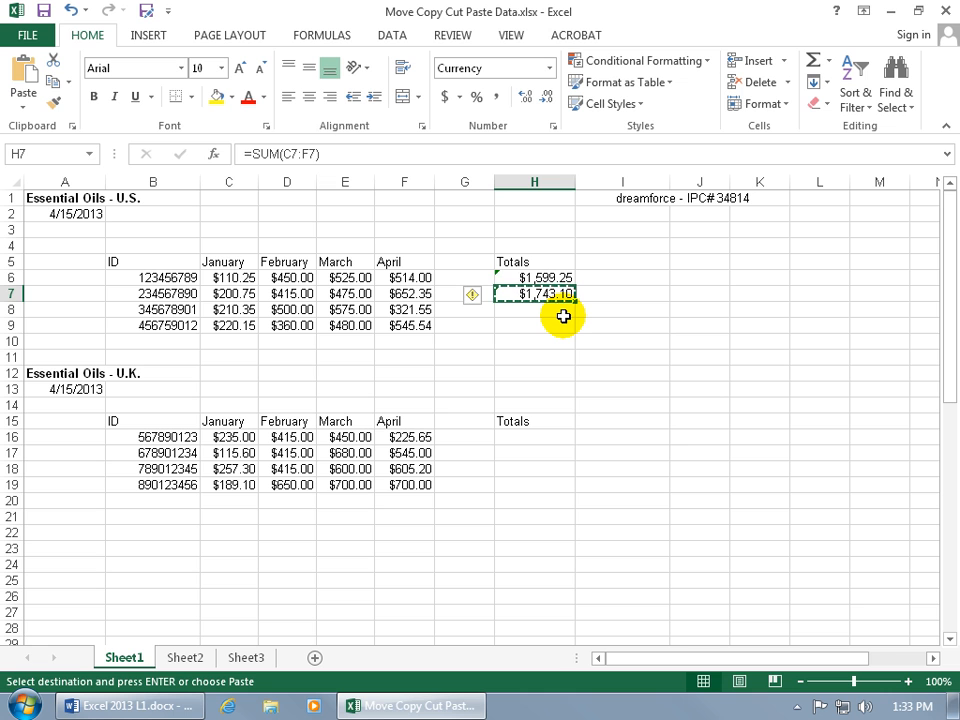
{"action": "left_click_drag", "start_coordinate": [540, 311], "coordinate": [540, 326]}
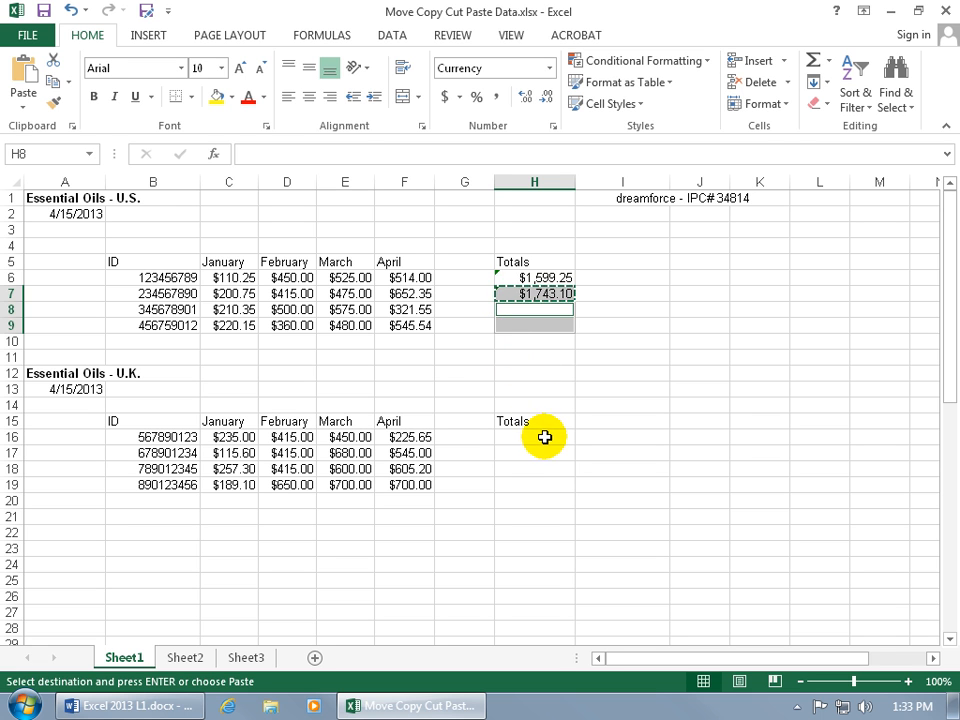
{"action": "left_click_drag", "start_coordinate": [544, 438], "coordinate": [538, 484]}
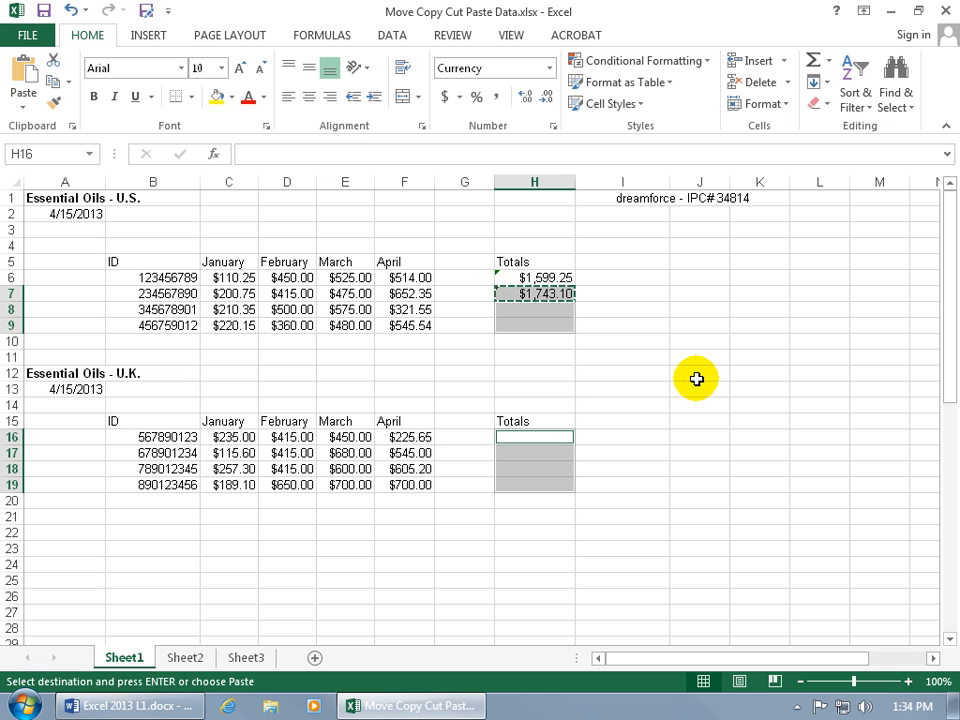
{"action": "key", "text": "Return"}
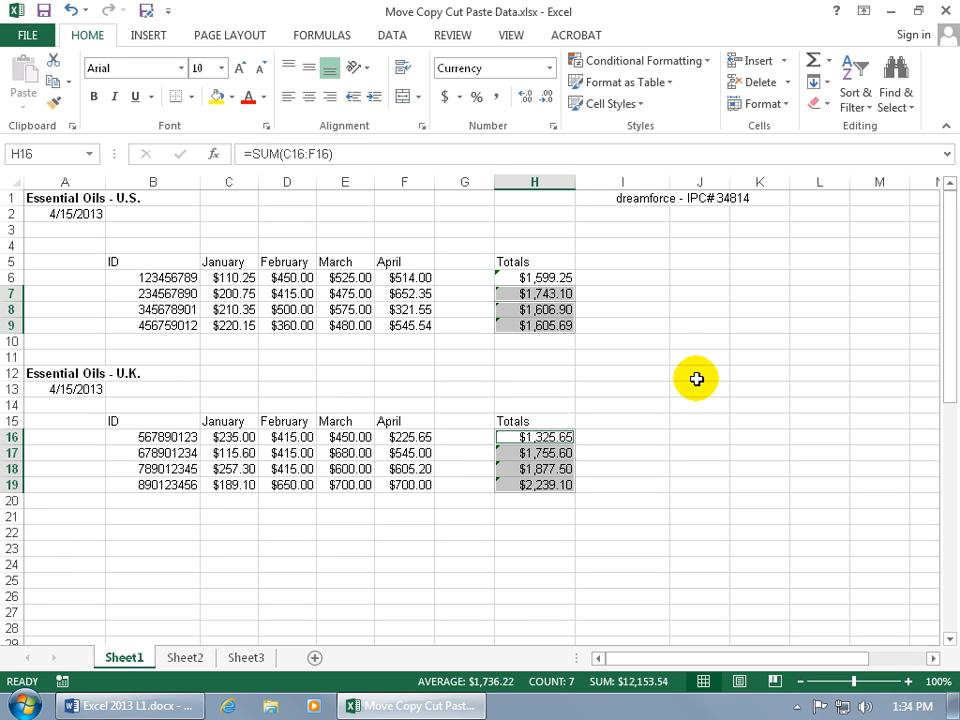
Step: Check the cell ranges used by the copied SUM formulas in H8 and H17
{"action": "left_click", "coordinate": [570, 309]}
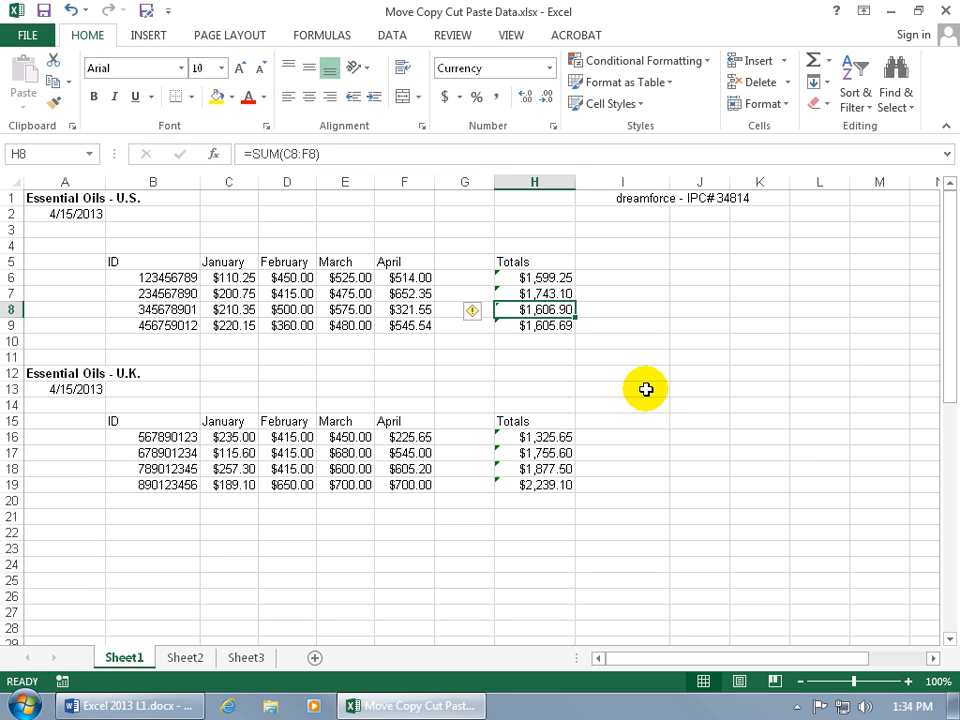
{"action": "left_click", "coordinate": [540, 453]}
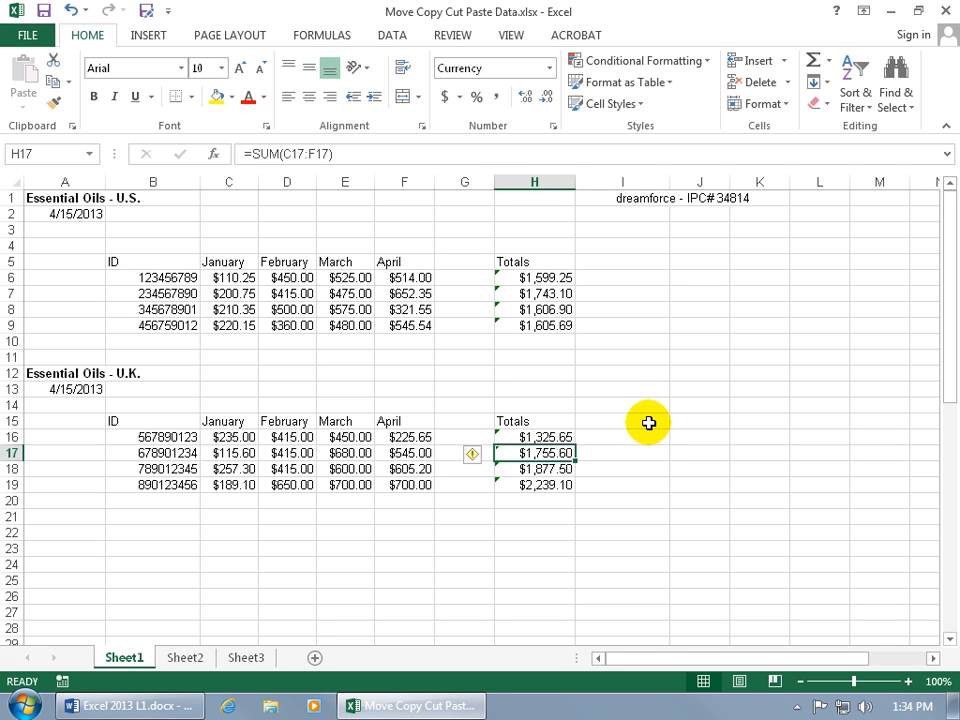
{"action": "double_click", "coordinate": [521, 449]}
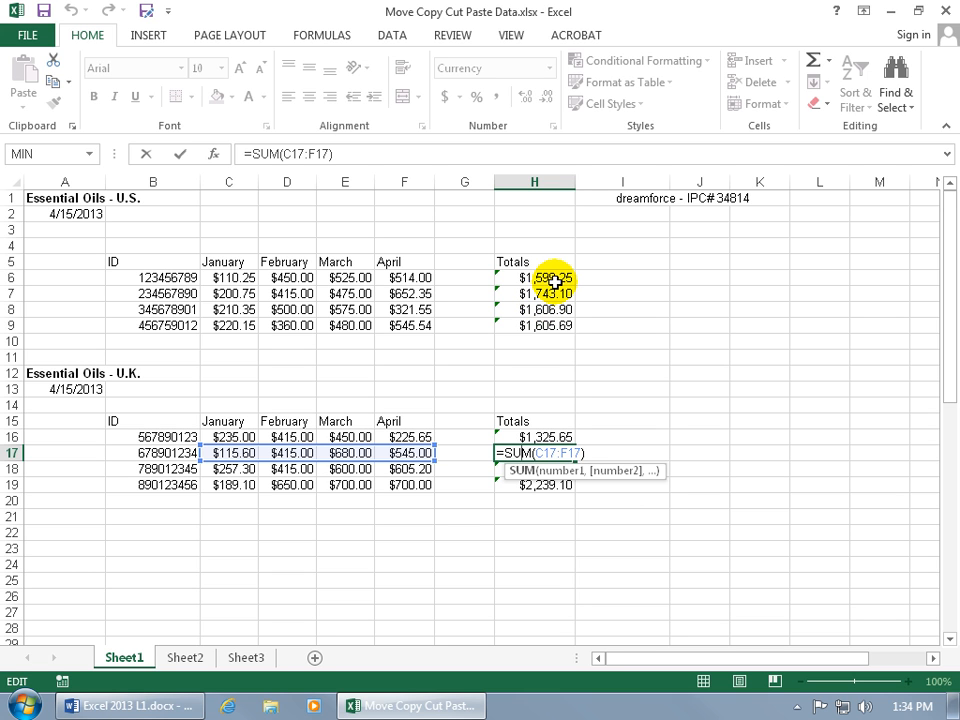
{"action": "key", "text": "ctrl+Return"}
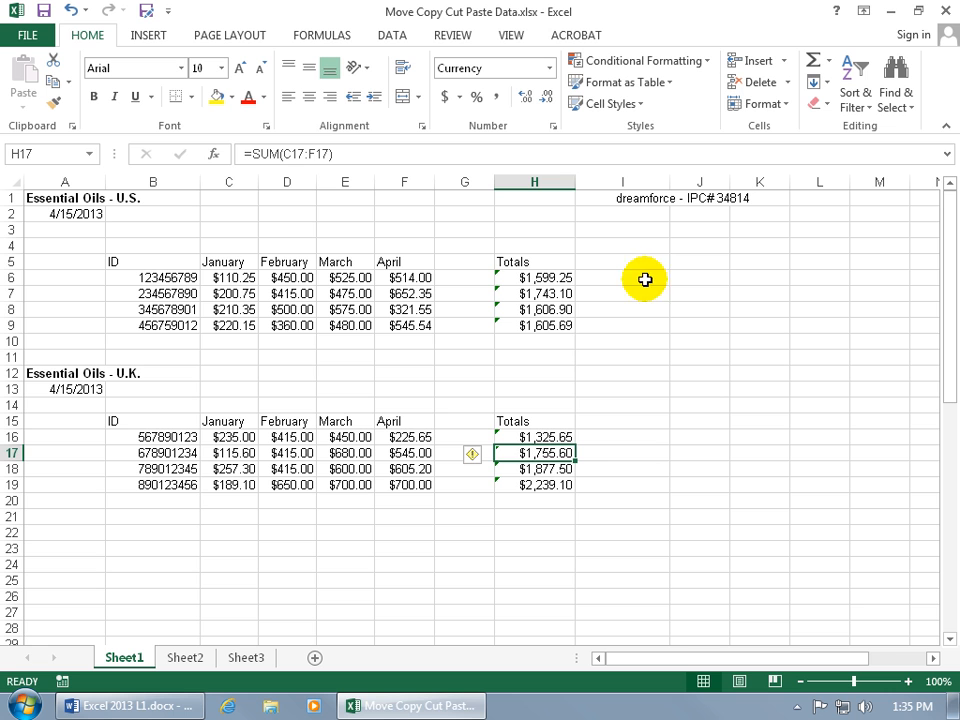
Step: Move the U.S. Totals block from H5:H9 to G5:G9 and back to its original column
{"action": "left_click", "coordinate": [535, 262]}
{"action": "left_click_drag", "start_coordinate": [536, 262], "coordinate": [527, 325]}
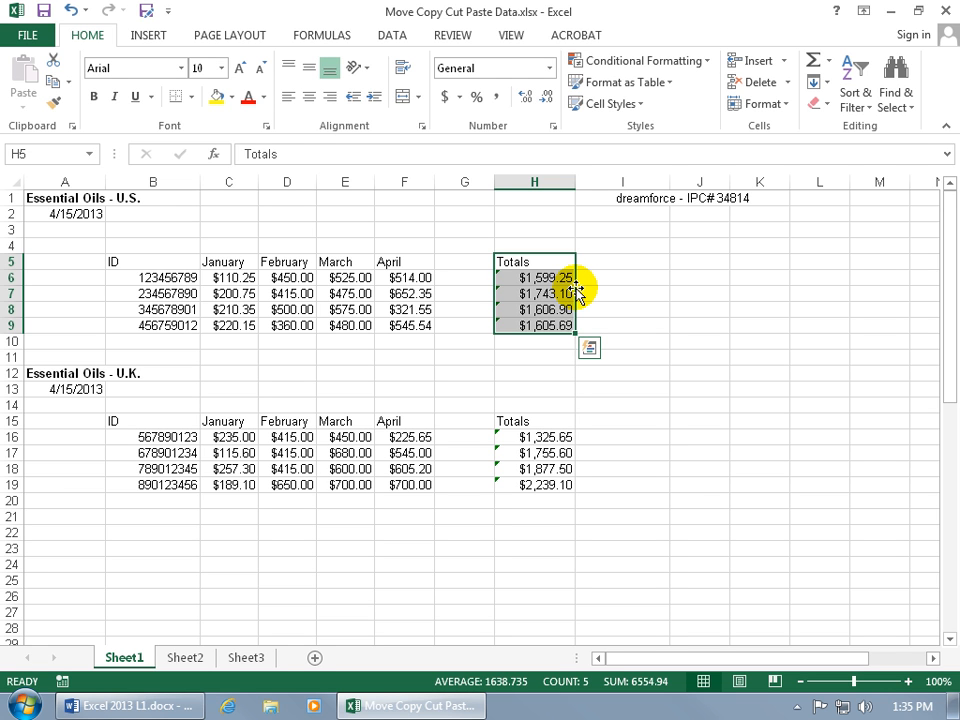
{"action": "left_click_drag", "start_coordinate": [576, 290], "coordinate": [476, 300]}
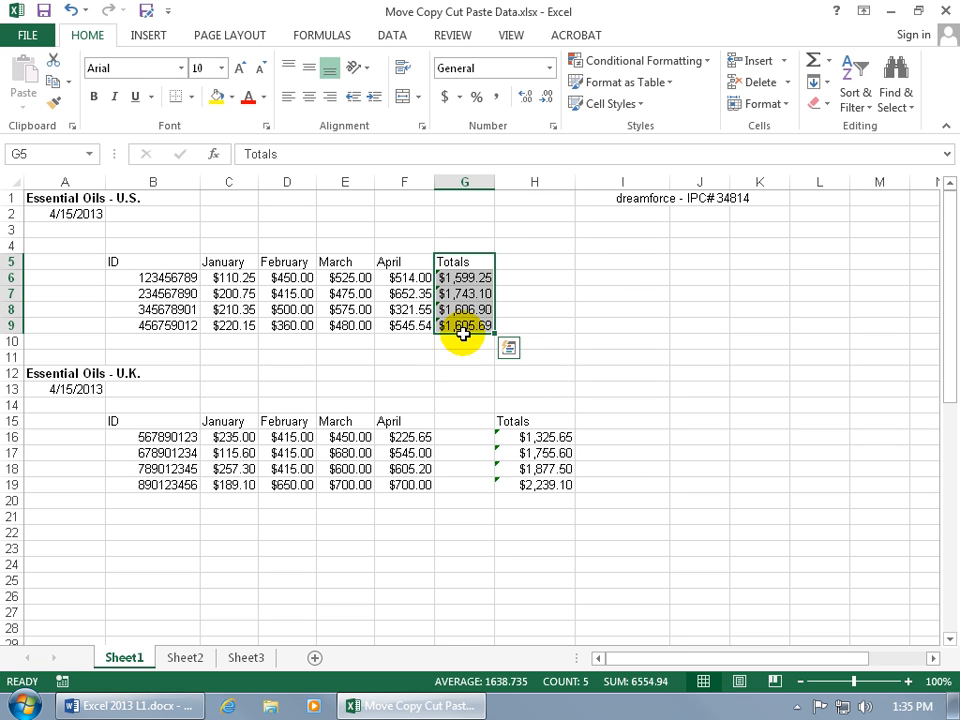
{"action": "left_click_drag", "start_coordinate": [497, 308], "coordinate": [548, 304]}
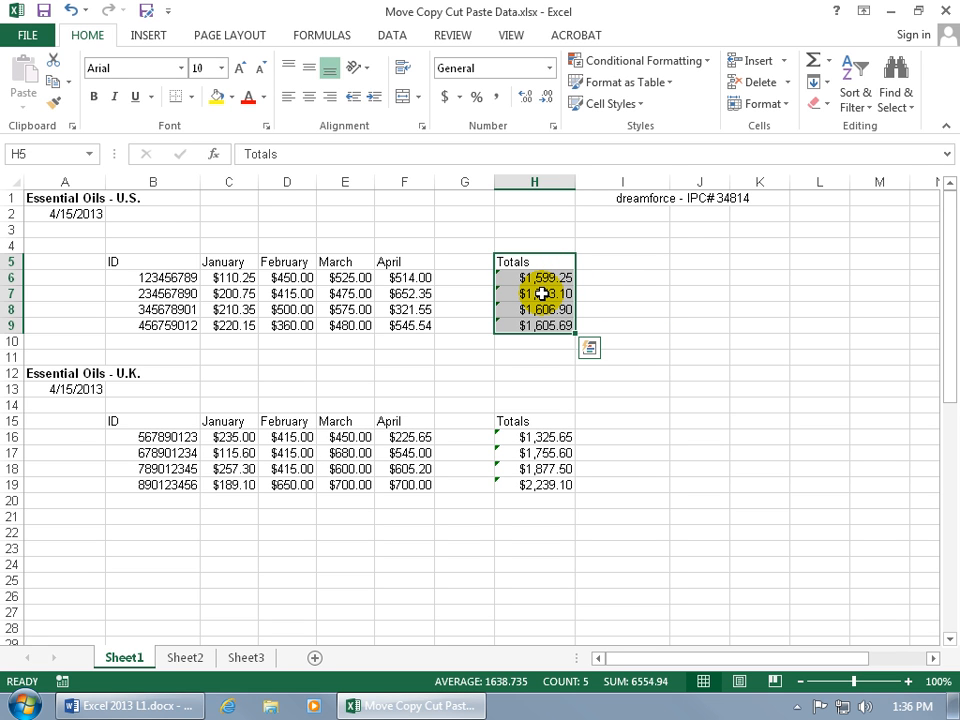
Step: Cut the U.S. Totals block H5:H9, paste it at J5, and move it back to H5:H9
{"action": "right_click", "coordinate": [542, 293]}
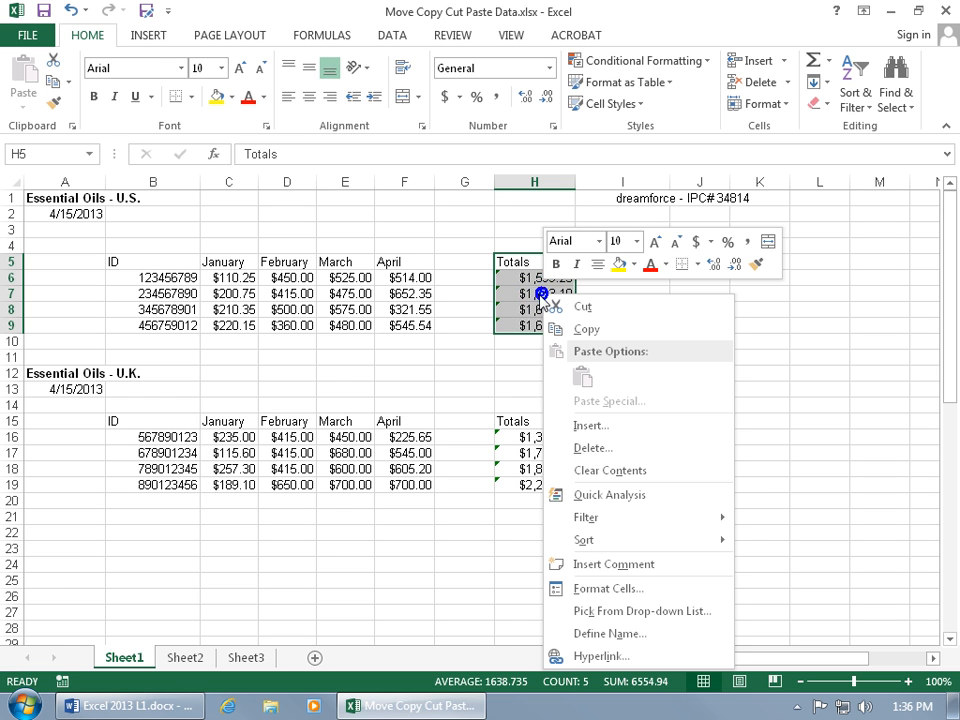
{"action": "left_click", "coordinate": [575, 306]}
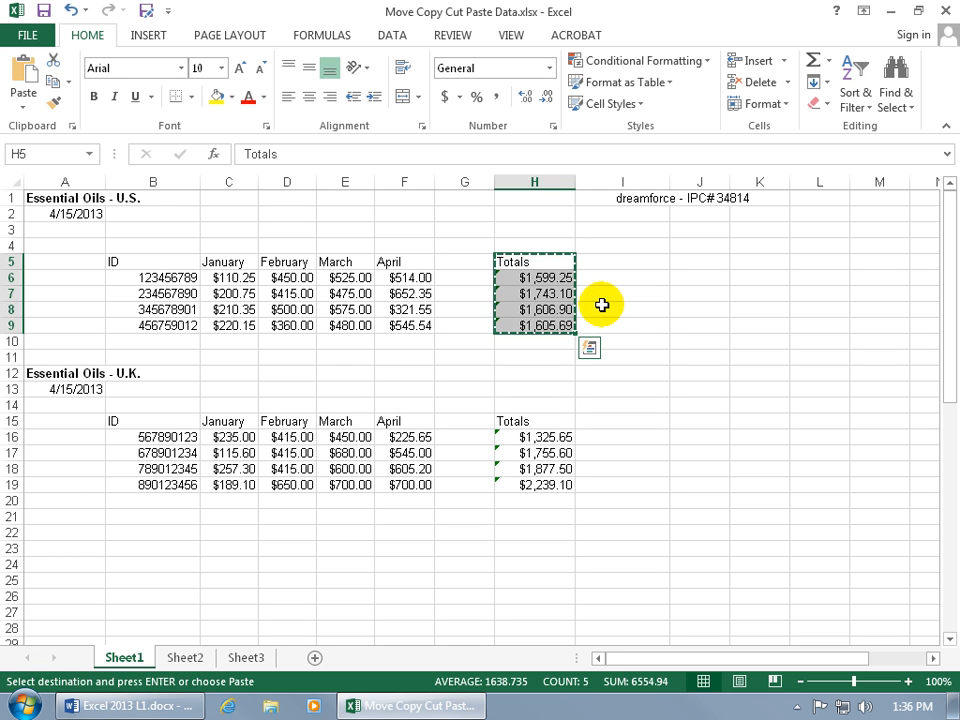
{"action": "left_click", "coordinate": [703, 263]}
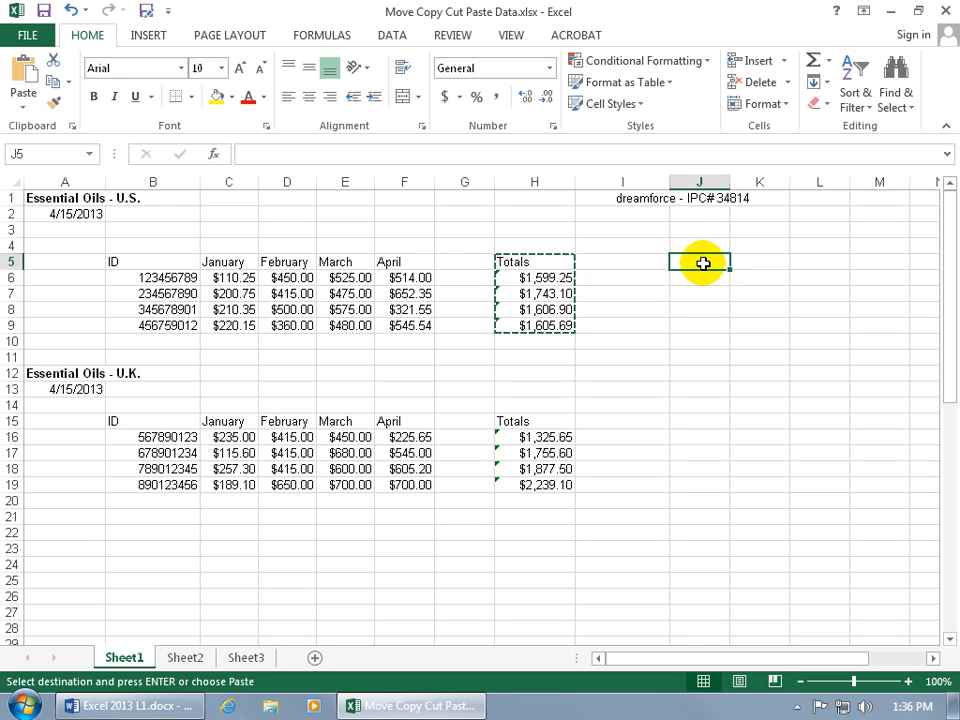
{"action": "left_click_drag", "start_coordinate": [703, 263], "coordinate": [699, 327]}
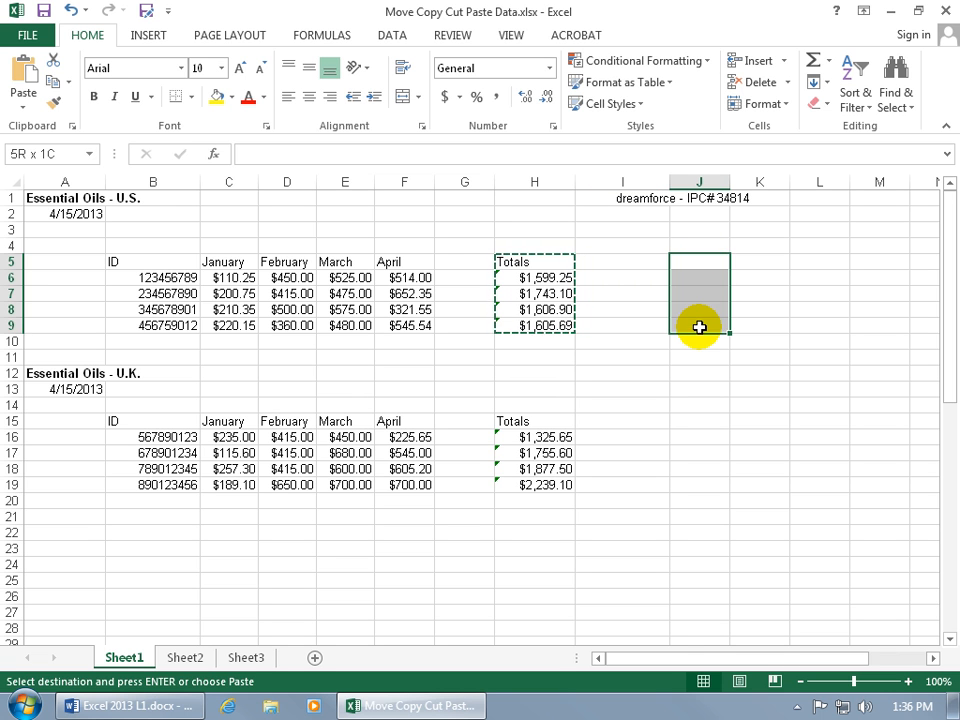
{"action": "left_click", "coordinate": [716, 262]}
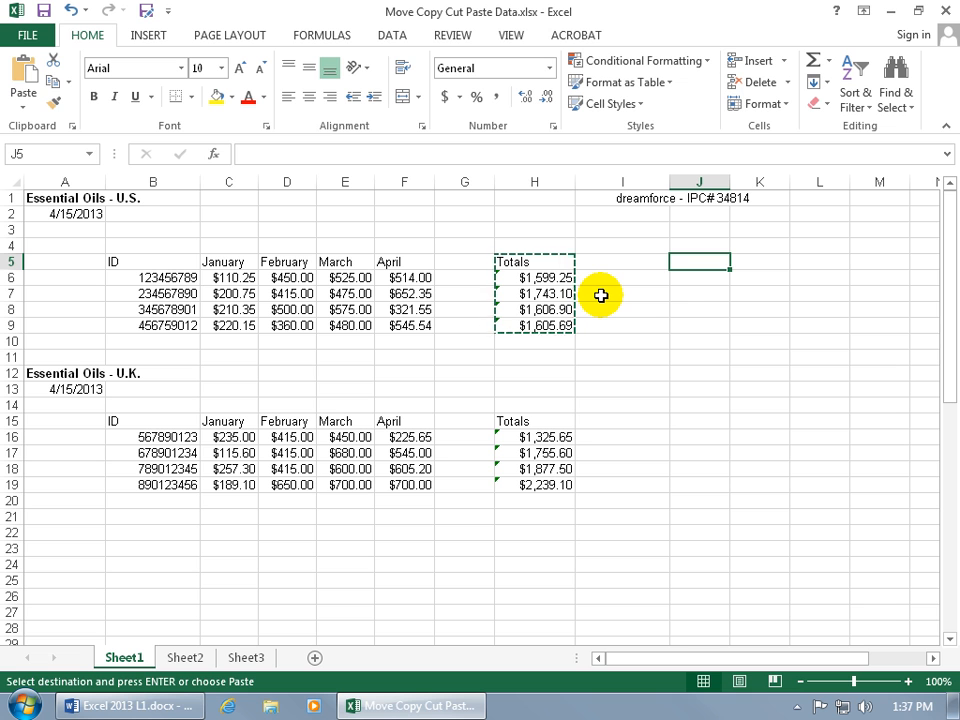
{"action": "right_click", "coordinate": [695, 263]}
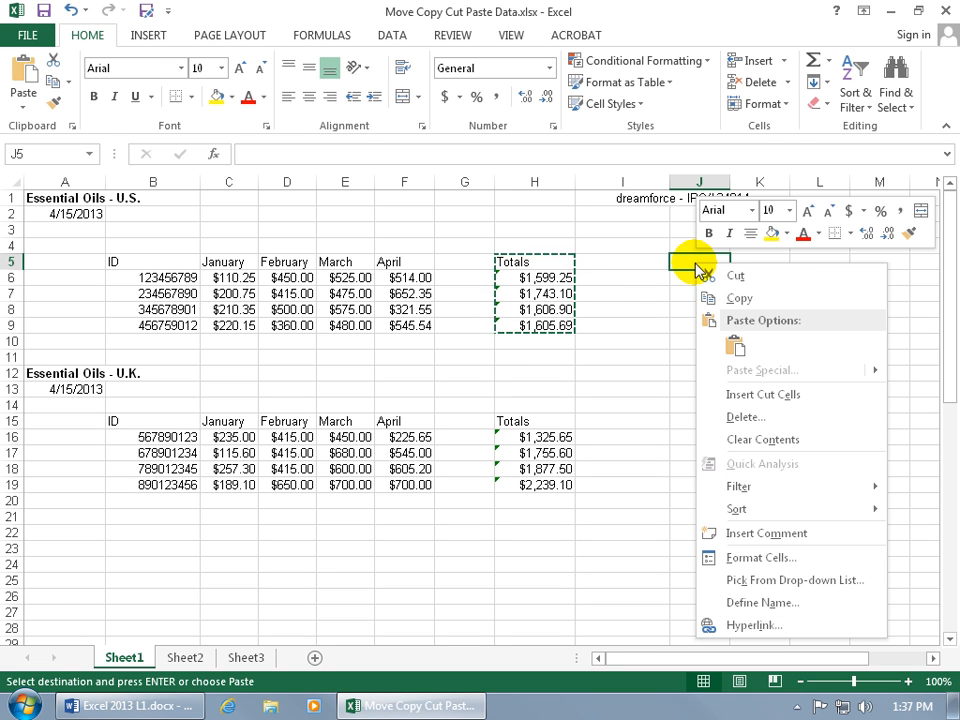
{"action": "left_click", "coordinate": [735, 346]}
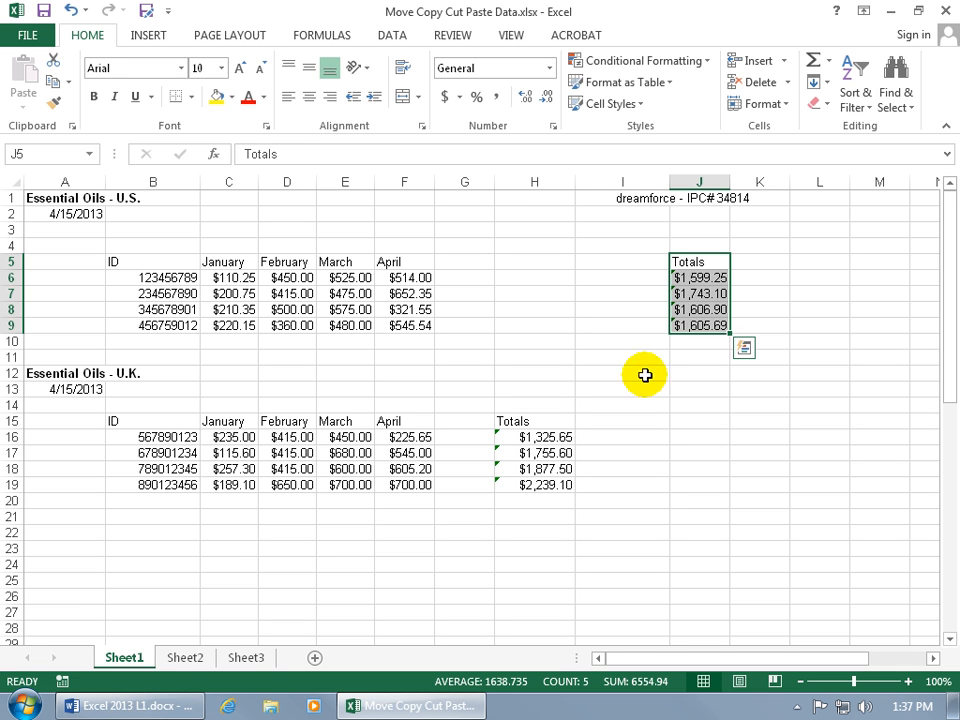
{"action": "left_click_drag", "start_coordinate": [669, 313], "coordinate": [538, 317]}
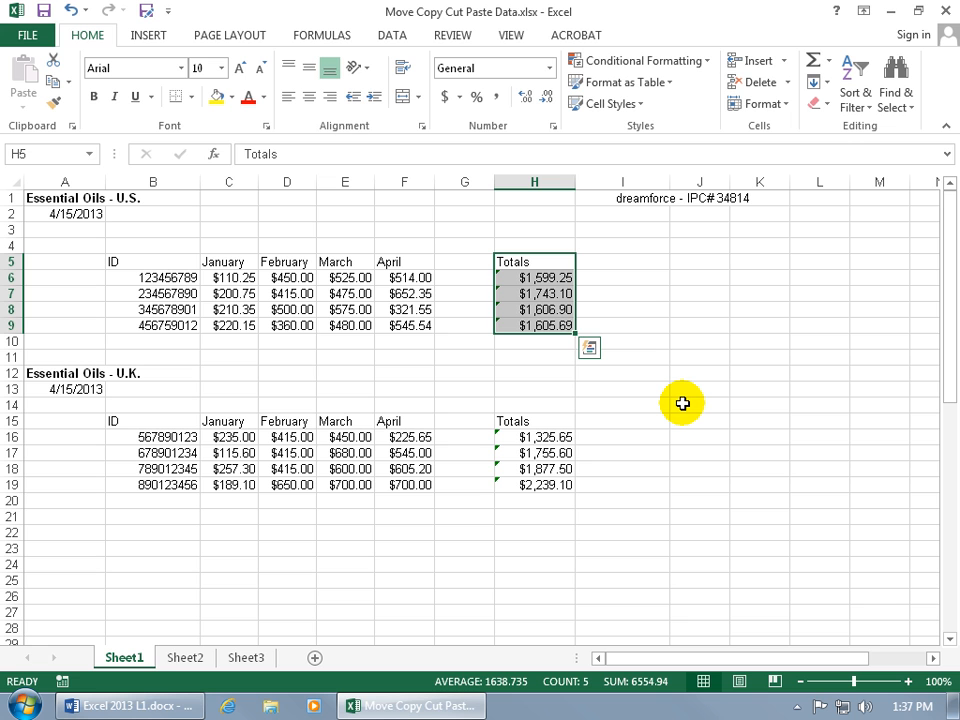
Step: Copy the Totals label from H5 to B11 below the U.S. data, and from B11 to B21 below the U.K. data
{"action": "left_click", "coordinate": [554, 260]}
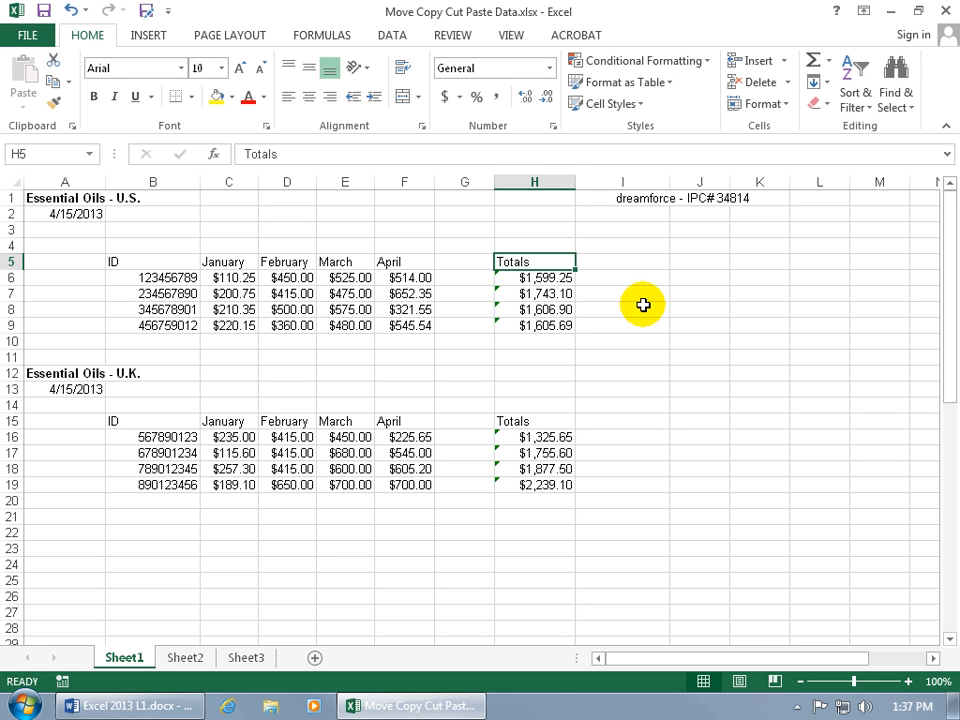
{"action": "left_click", "coordinate": [182, 362]}
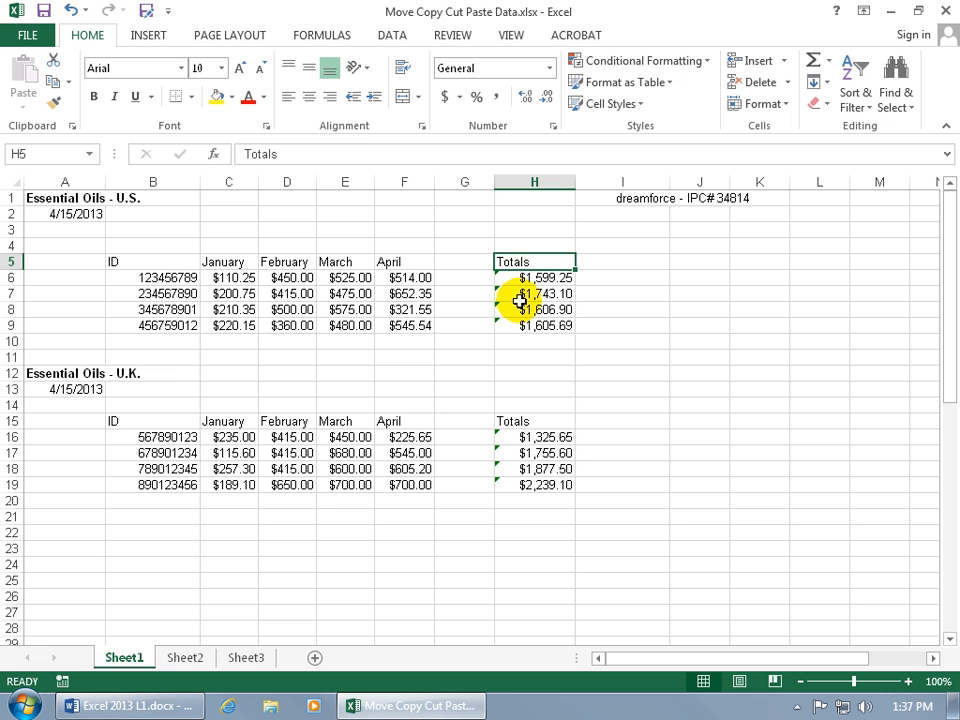
{"action": "left_click_drag", "start_coordinate": [521, 271], "coordinate": [216, 369]}
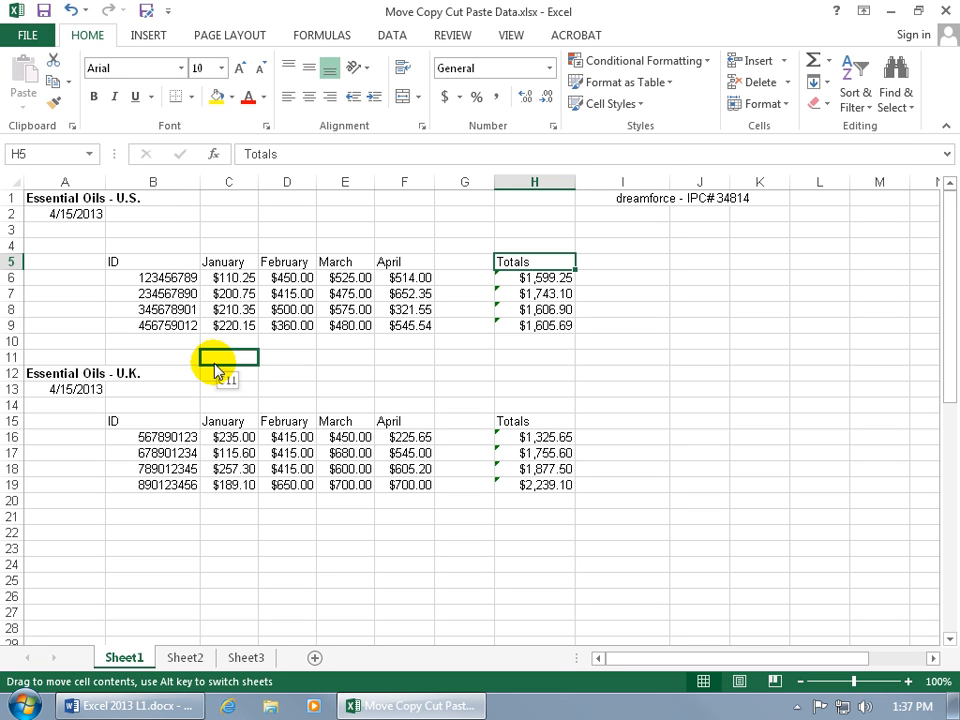
{"action": "key", "text": "ctrl"}
{"action": "left_click_drag", "start_coordinate": [216, 369], "coordinate": [194, 362]}
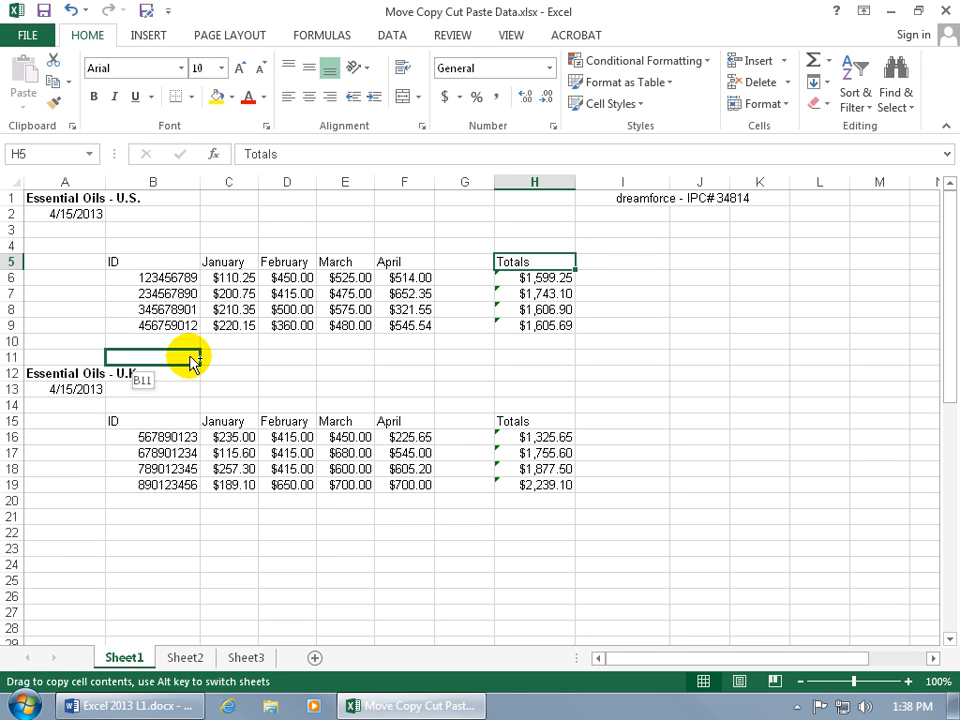
{"action": "left_click_drag", "start_coordinate": [193, 362], "coordinate": [190, 357]}
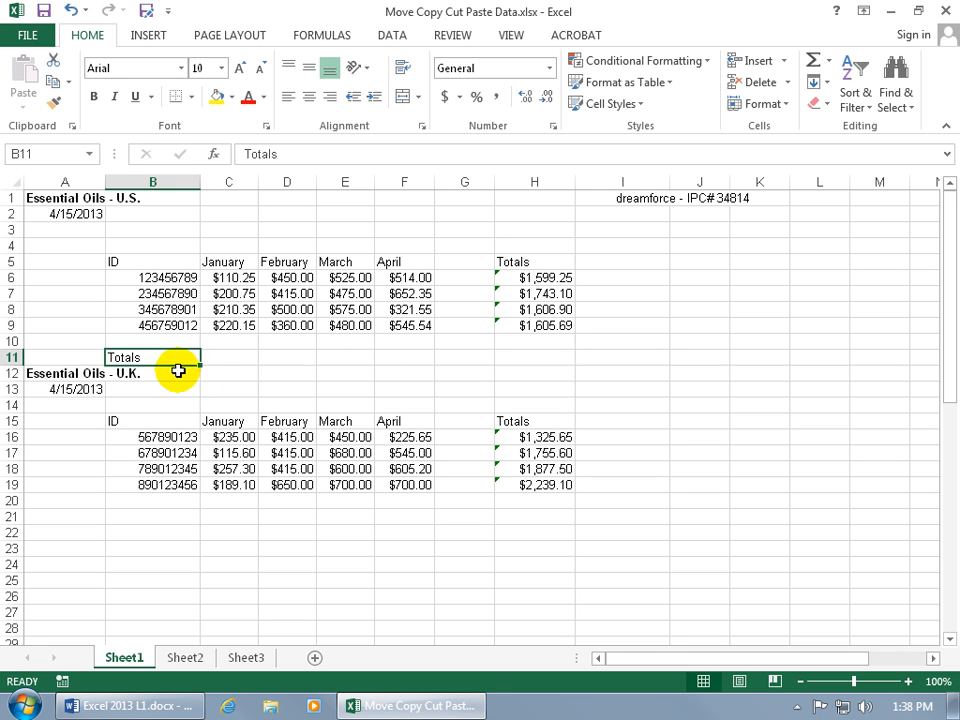
{"action": "left_click_drag", "start_coordinate": [171, 368], "coordinate": [178, 520]}
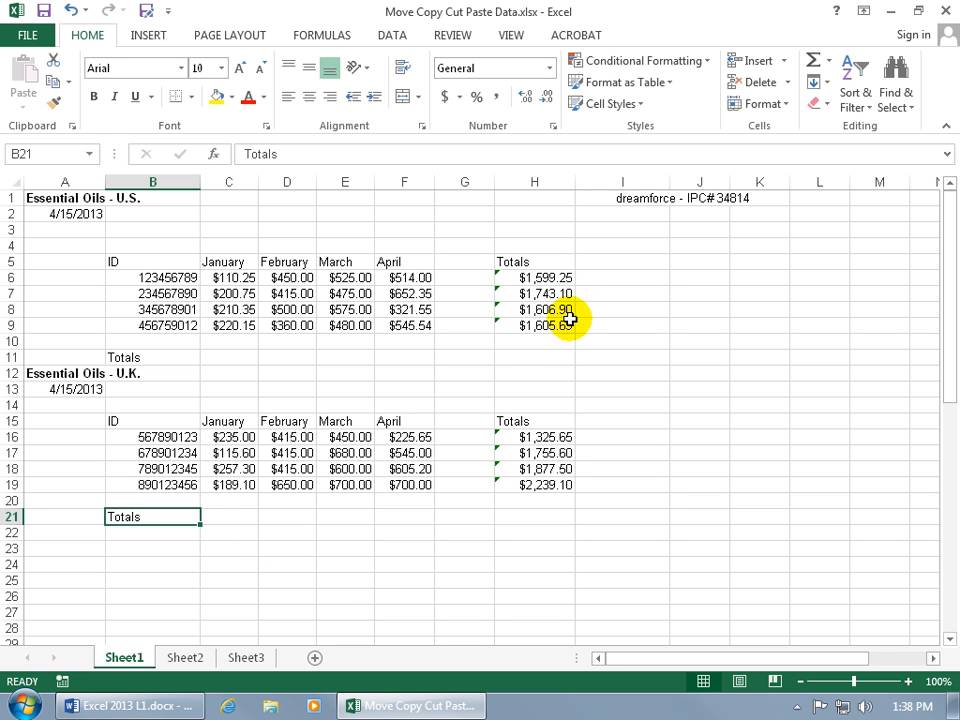
Step: Select entire columns F through H, and select entire rows 7 through 12 instead
{"action": "left_click", "coordinate": [545, 181]}
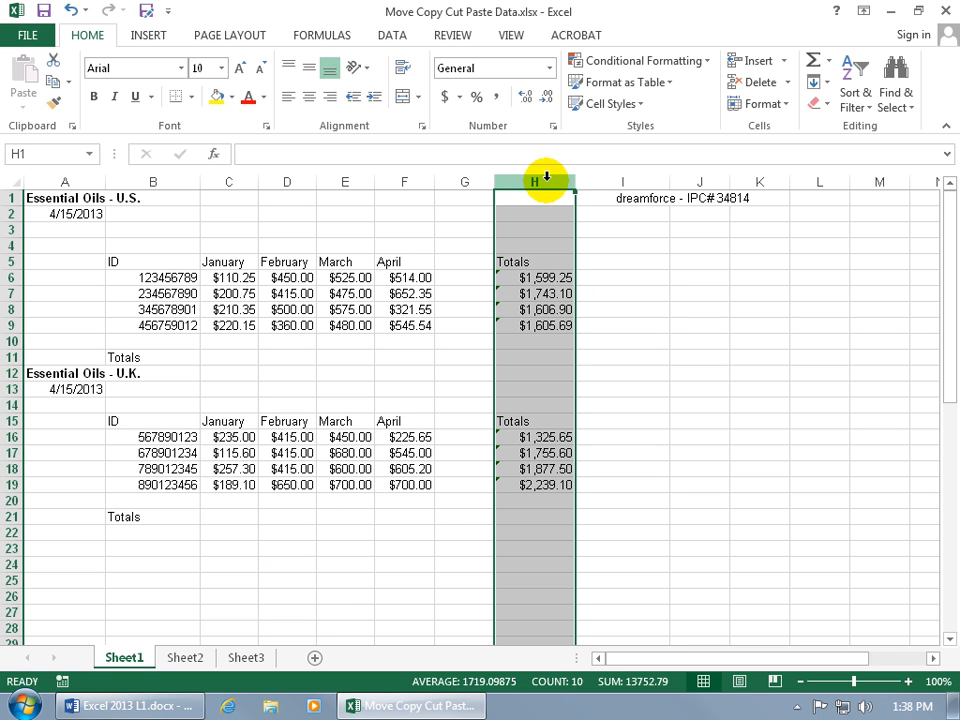
{"action": "left_click_drag", "start_coordinate": [545, 181], "coordinate": [414, 182]}
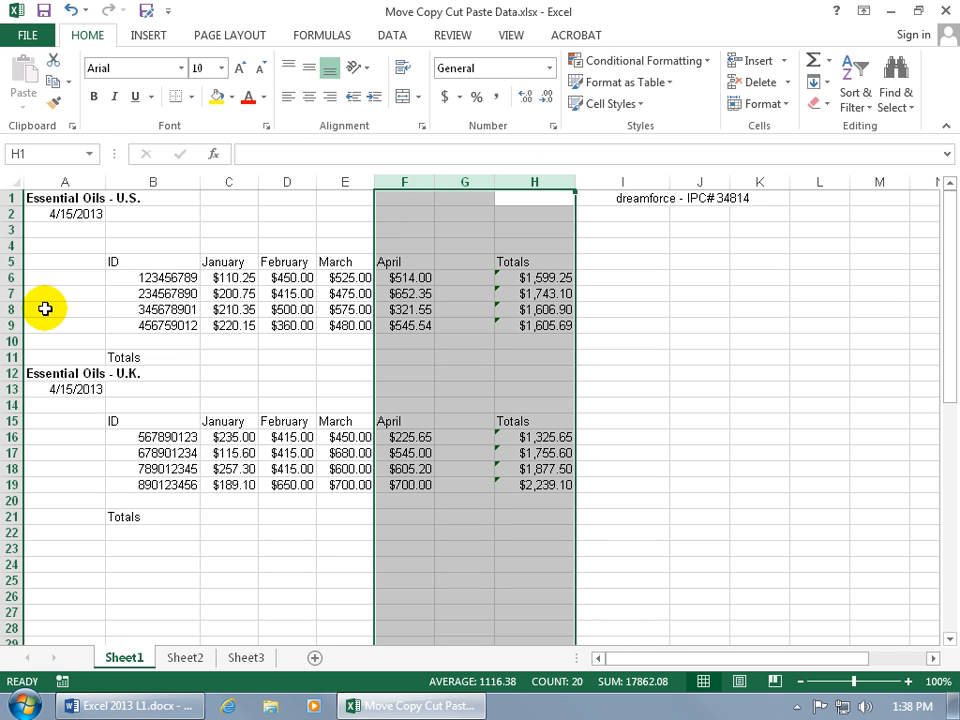
{"action": "left_click_drag", "start_coordinate": [14, 293], "coordinate": [15, 370]}
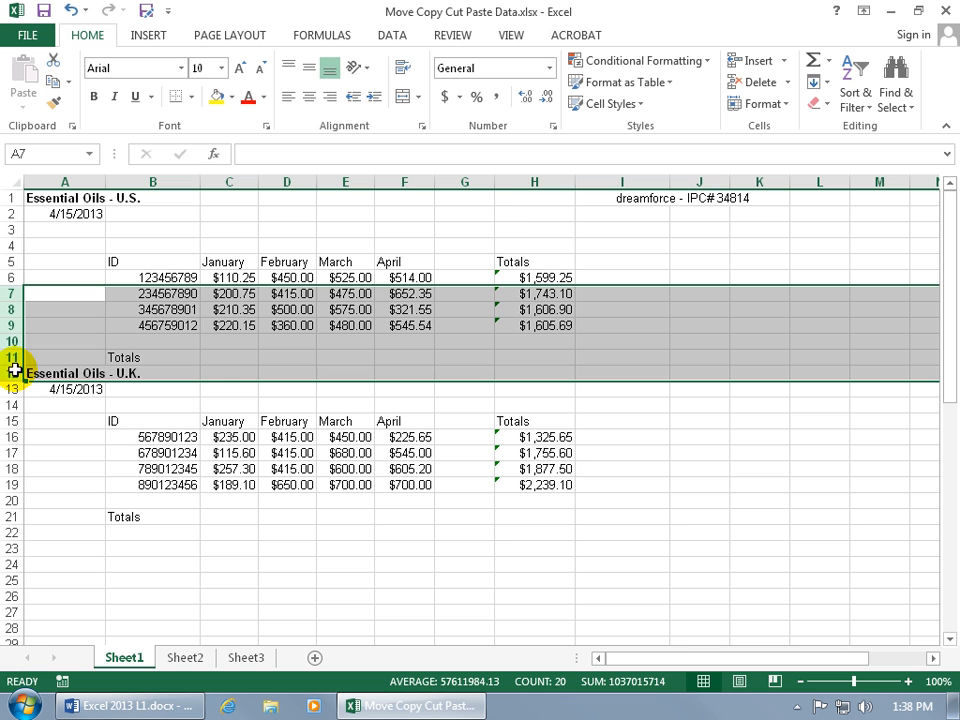
Step: Try to cut the whole Totals column H and paste it into column K, declining to unmerge cells
{"action": "left_click", "coordinate": [537, 180]}
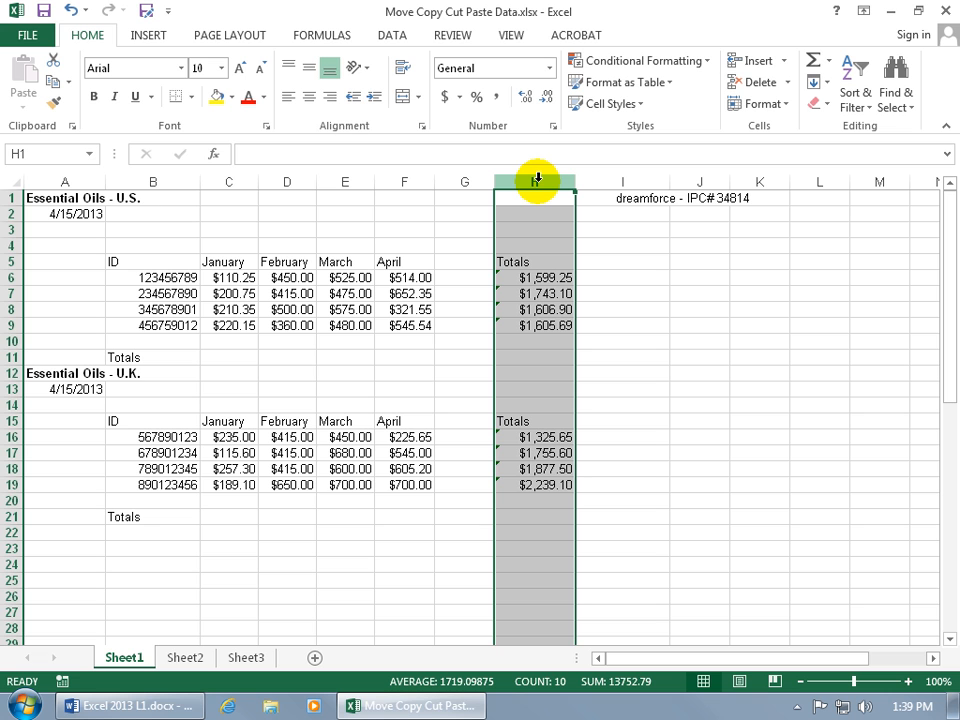
{"action": "right_click", "coordinate": [537, 182]}
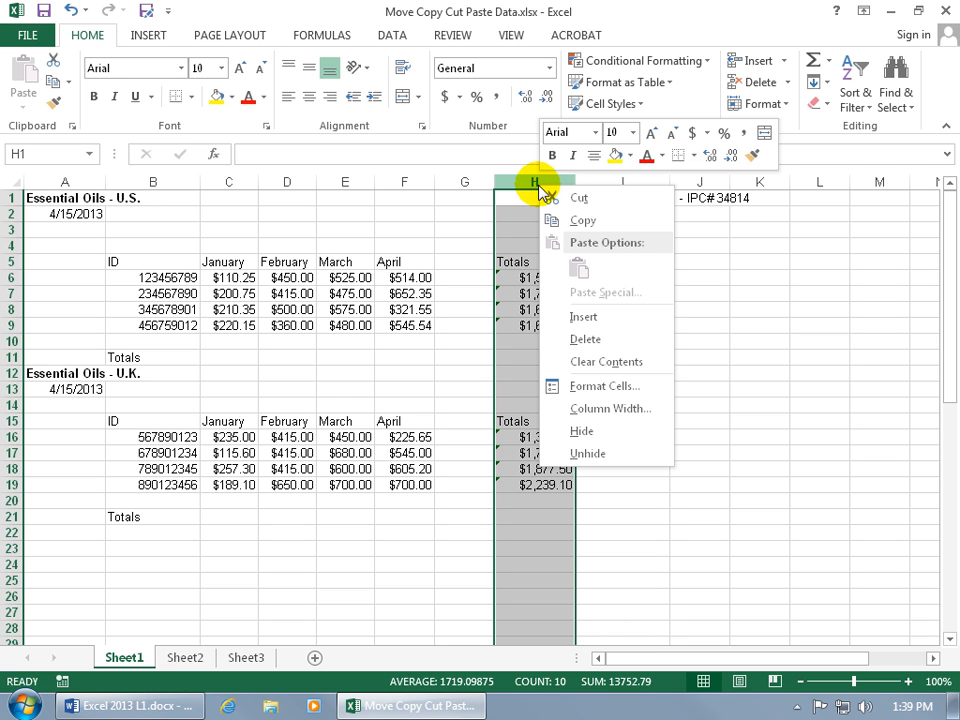
{"action": "left_click", "coordinate": [557, 198]}
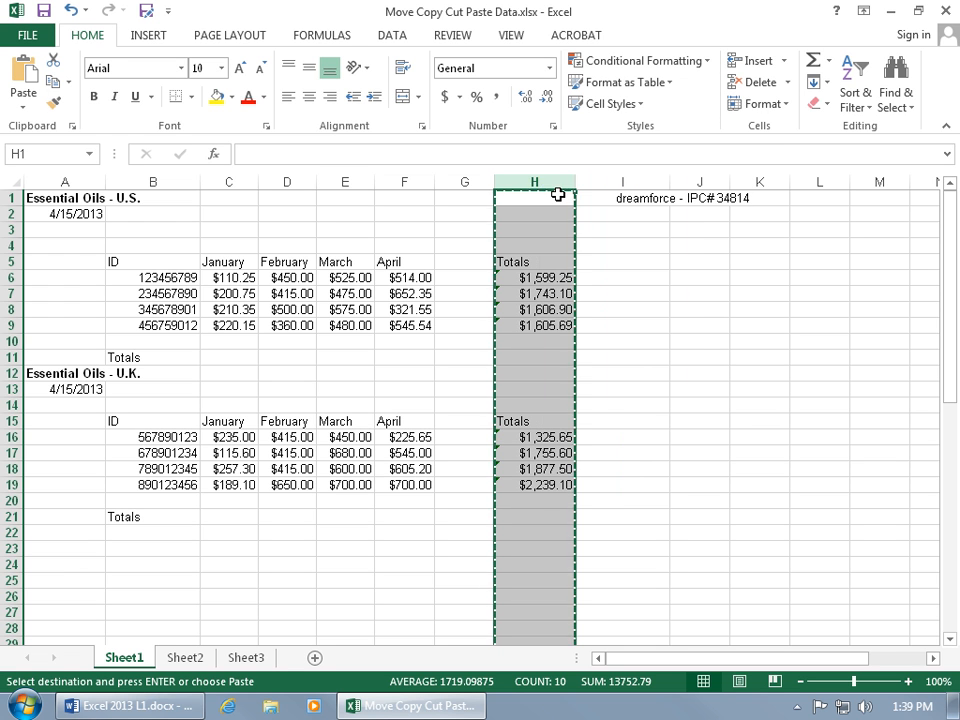
{"action": "right_click", "coordinate": [762, 183]}
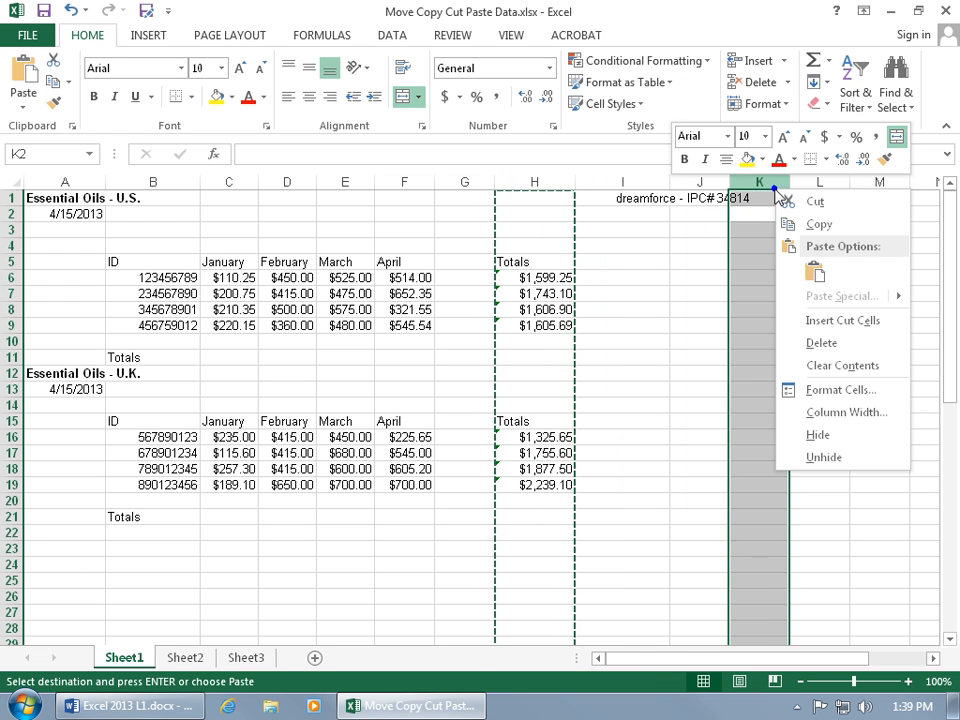
{"action": "left_click", "coordinate": [814, 271]}
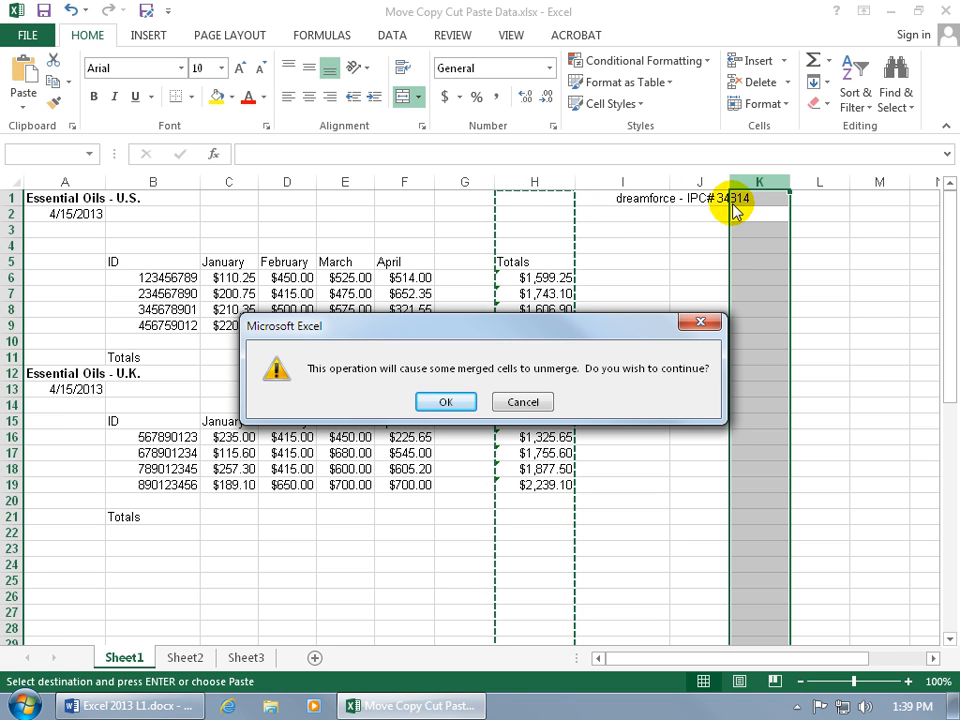
{"action": "left_click", "coordinate": [531, 401]}
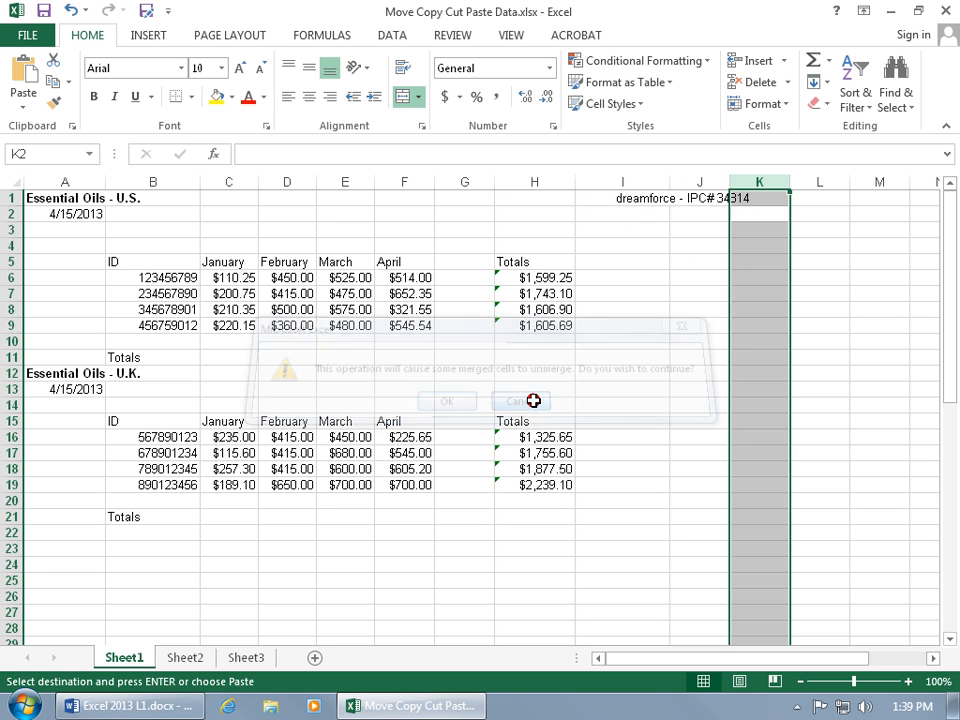
Step: Paste the cut column H into column L, undo the paste, and clear the cut selection
{"action": "right_click", "coordinate": [818, 181]}
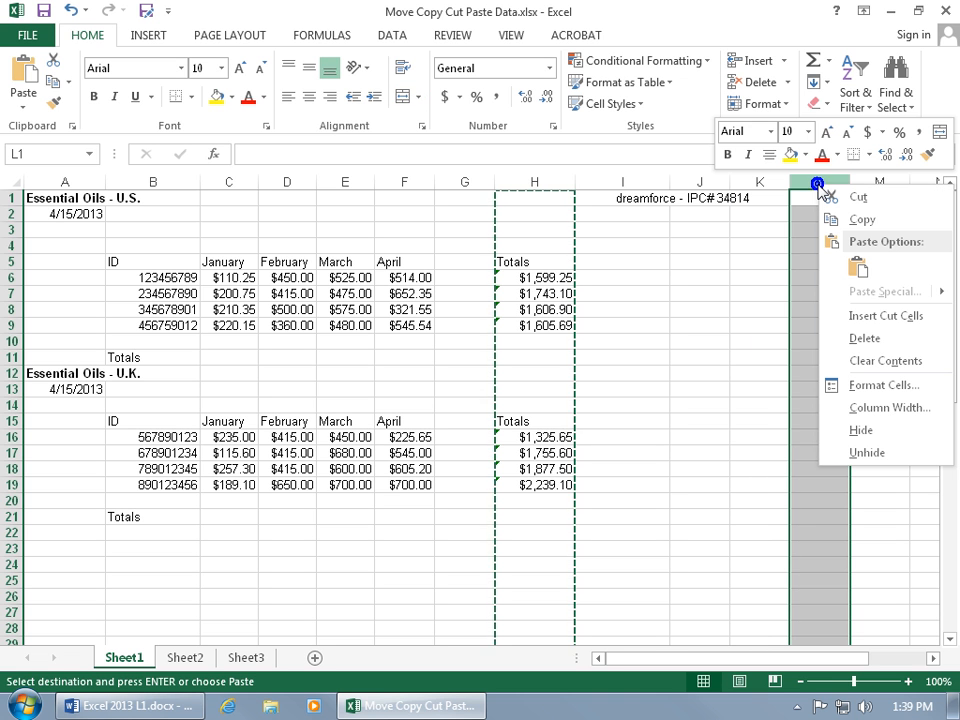
{"action": "left_click", "coordinate": [855, 266]}
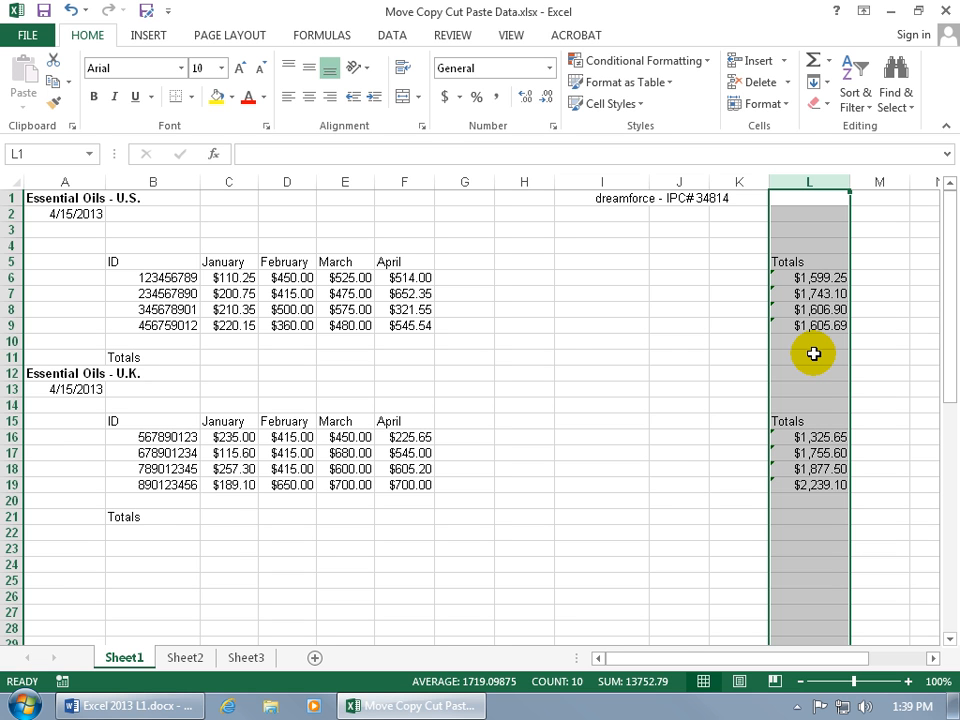
{"action": "left_click", "coordinate": [72, 10]}
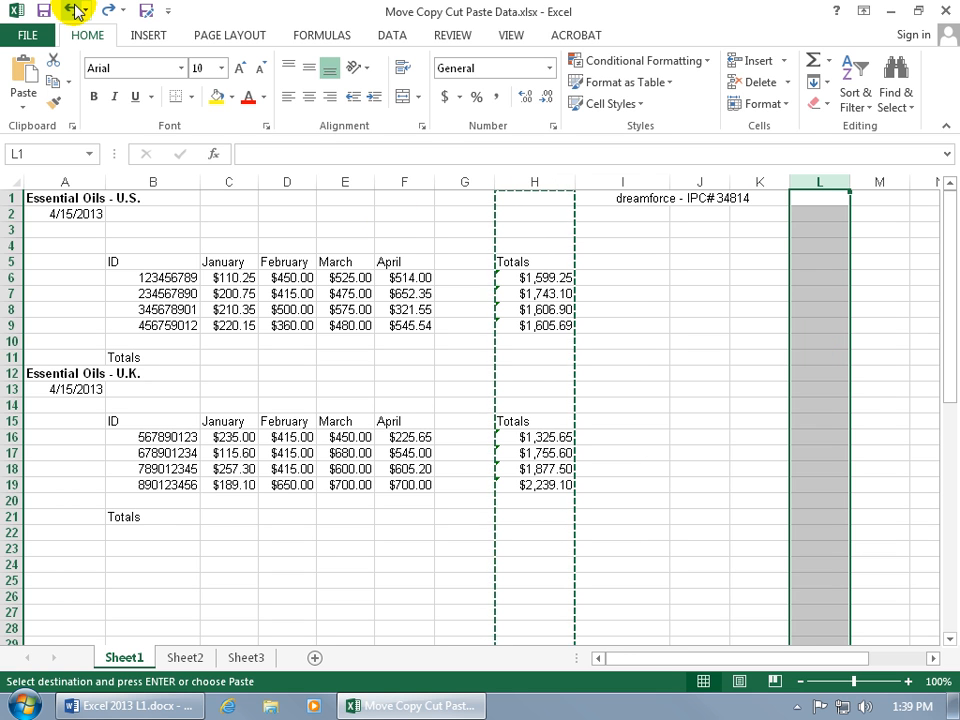
{"action": "key", "text": "Escape"}
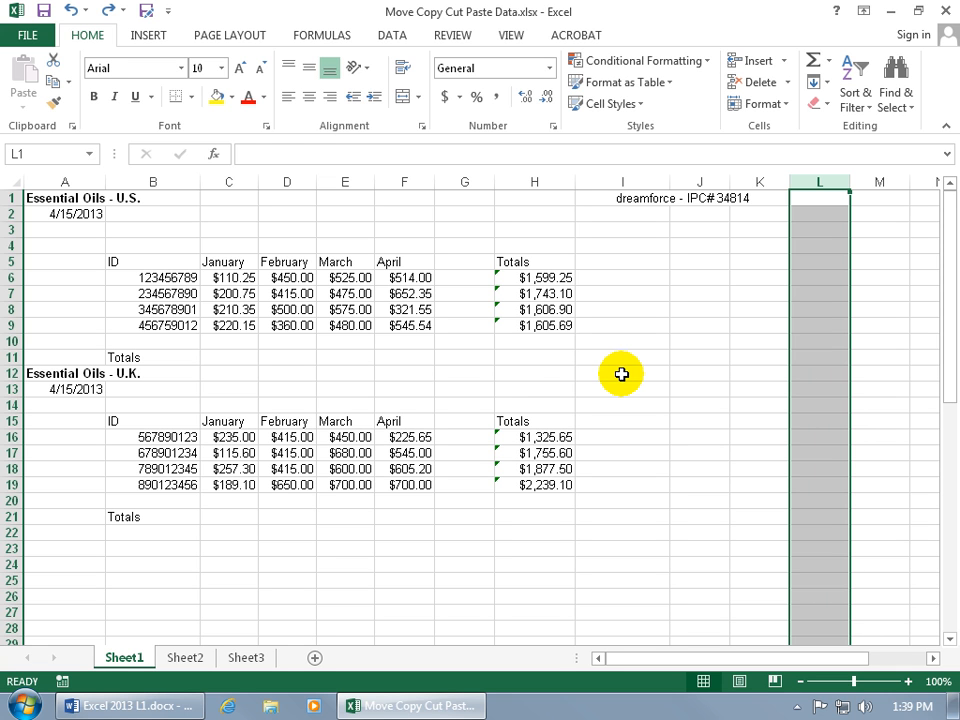
{"action": "left_click", "coordinate": [236, 263]}
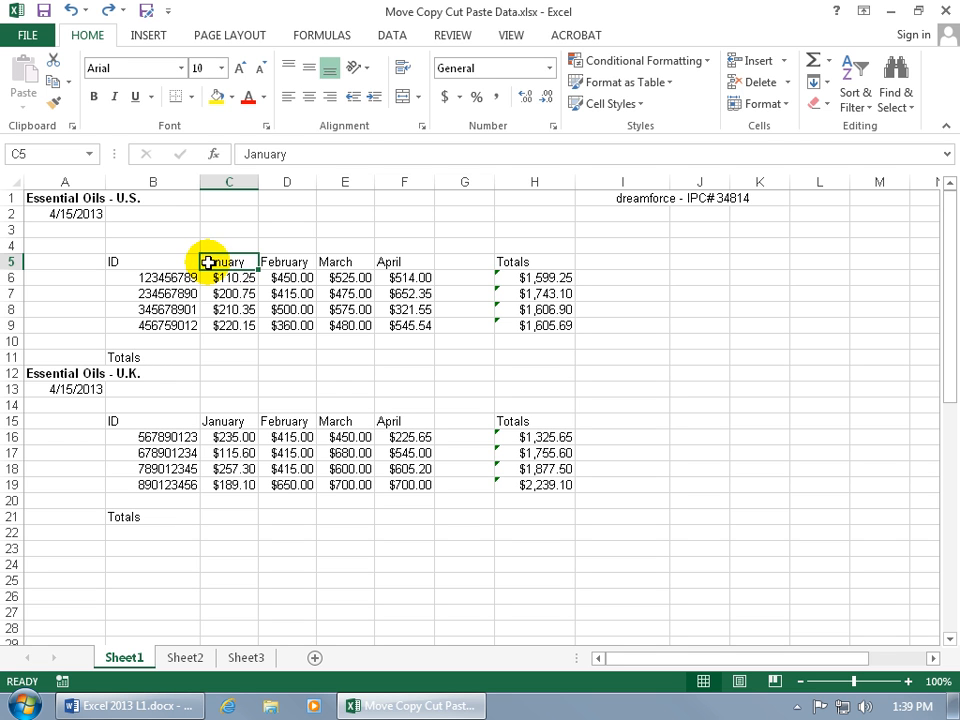
{"action": "left_click", "coordinate": [799, 300]}
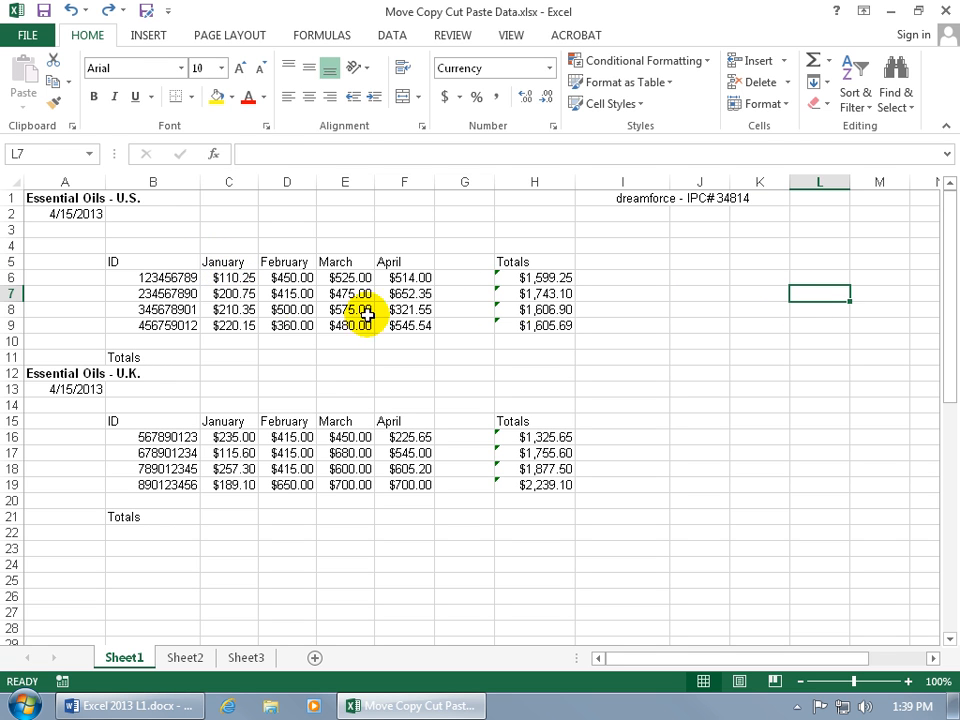
{"action": "left_click", "coordinate": [190, 327]}
{"action": "left_click", "coordinate": [814, 339]}
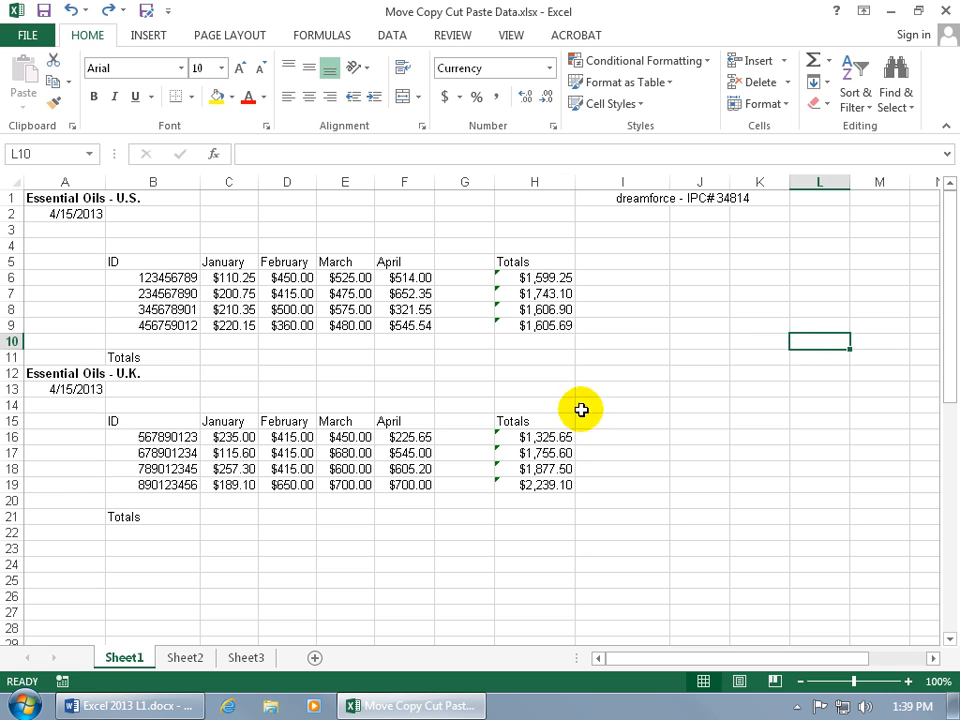
{"action": "left_click", "coordinate": [296, 452]}
{"action": "left_click", "coordinate": [772, 487]}
{"action": "left_click", "coordinate": [772, 487]}
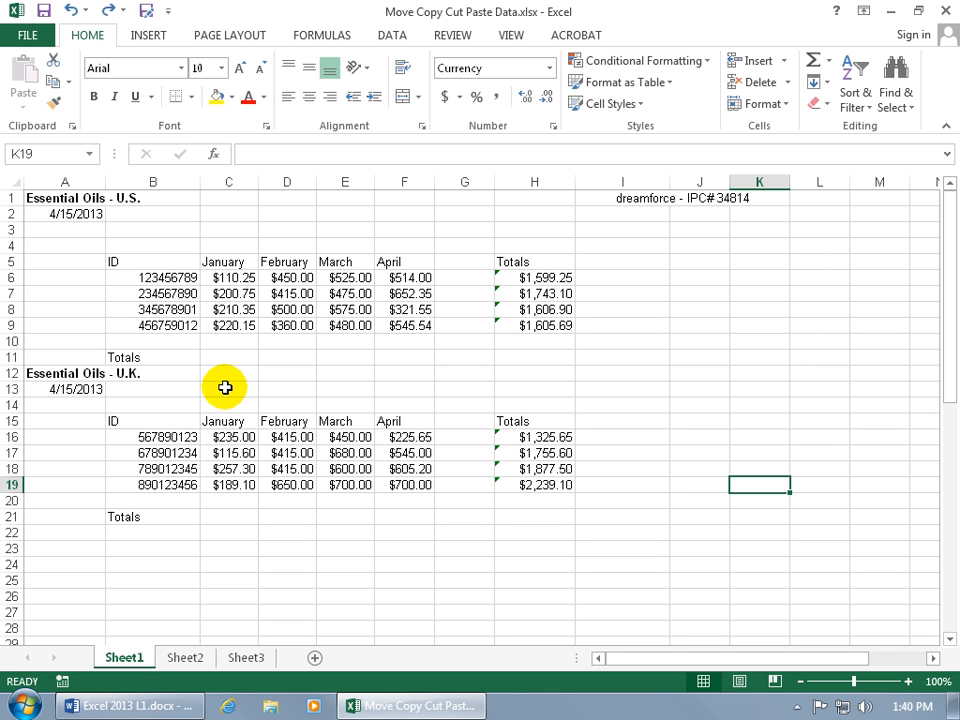
Step: Show the Office Clipboard and collect copies of the ID header in B5 and the January header in C5
{"action": "left_click", "coordinate": [74, 128]}
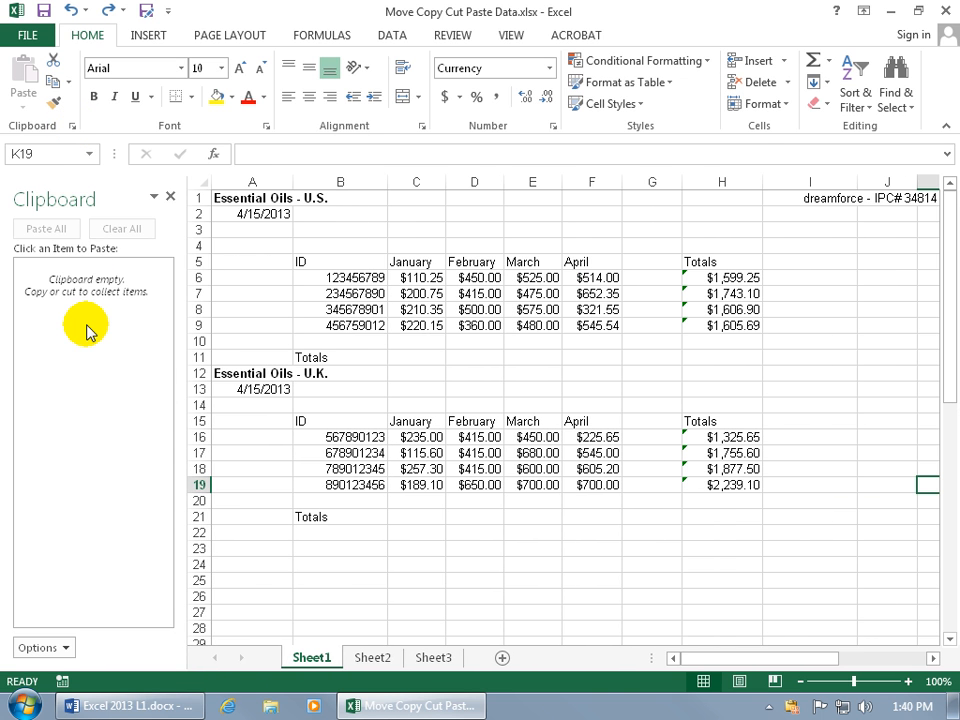
{"action": "left_click", "coordinate": [350, 263]}
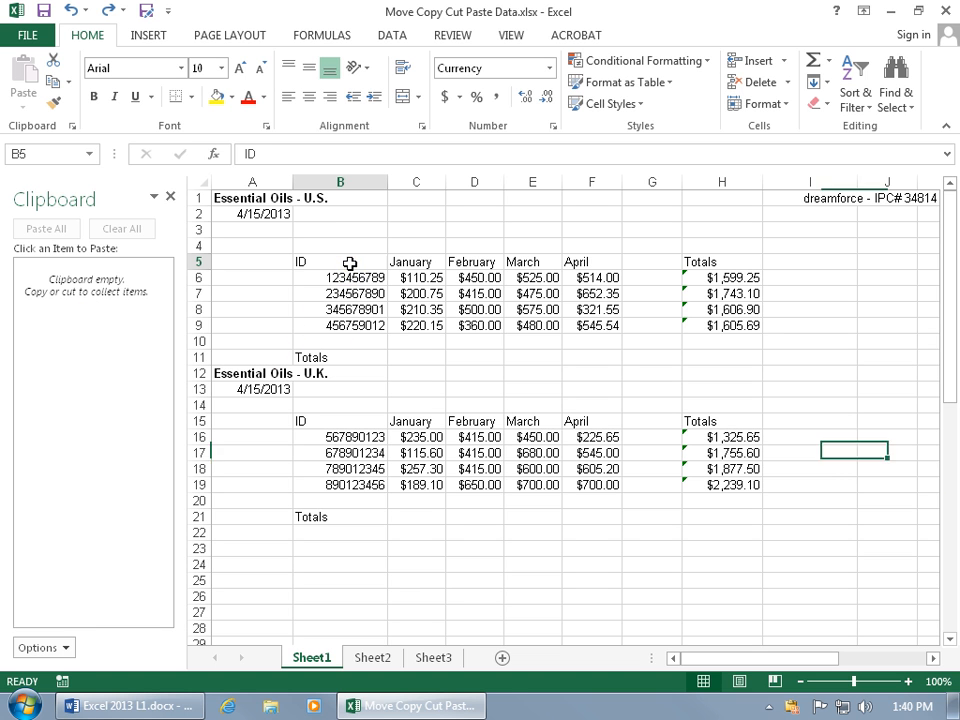
{"action": "key", "text": "ctrl+c"}
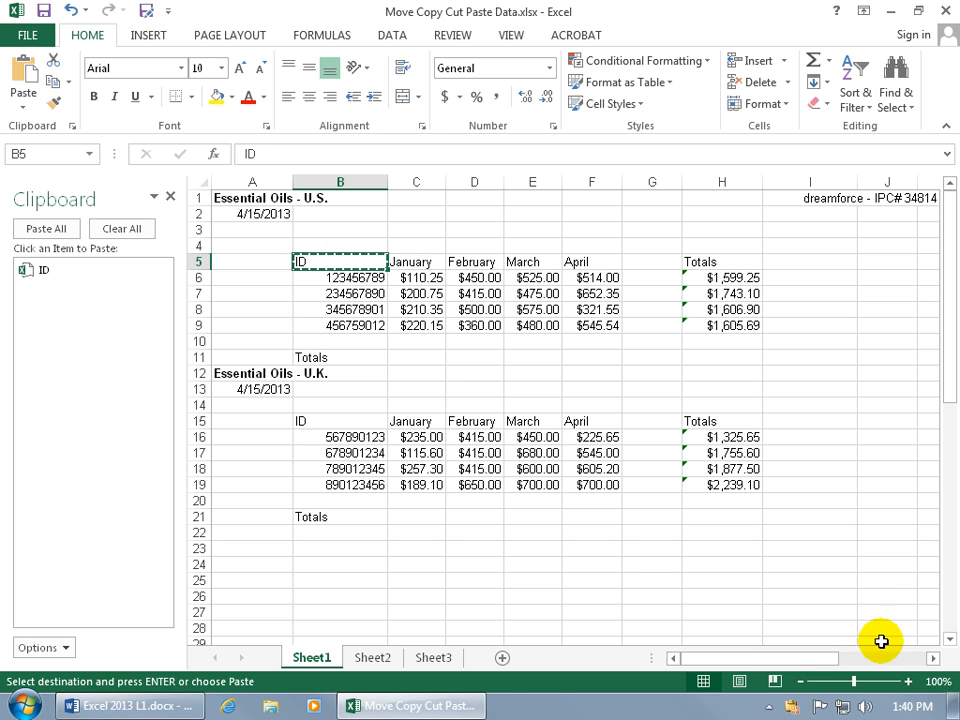
{"action": "left_click", "coordinate": [427, 262]}
{"action": "key", "text": "ctrl+c"}
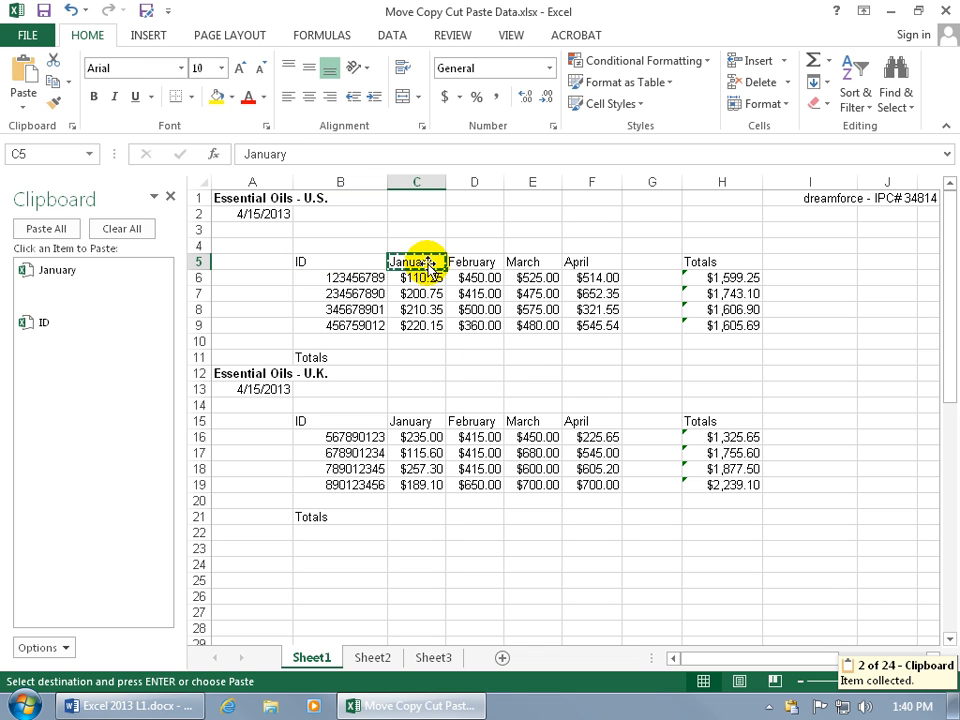
Step: Collect copies of the February header in D5 and the January amount in C17 on the Clipboard
{"action": "left_click", "coordinate": [485, 260]}
{"action": "key", "text": "ctrl+c"}
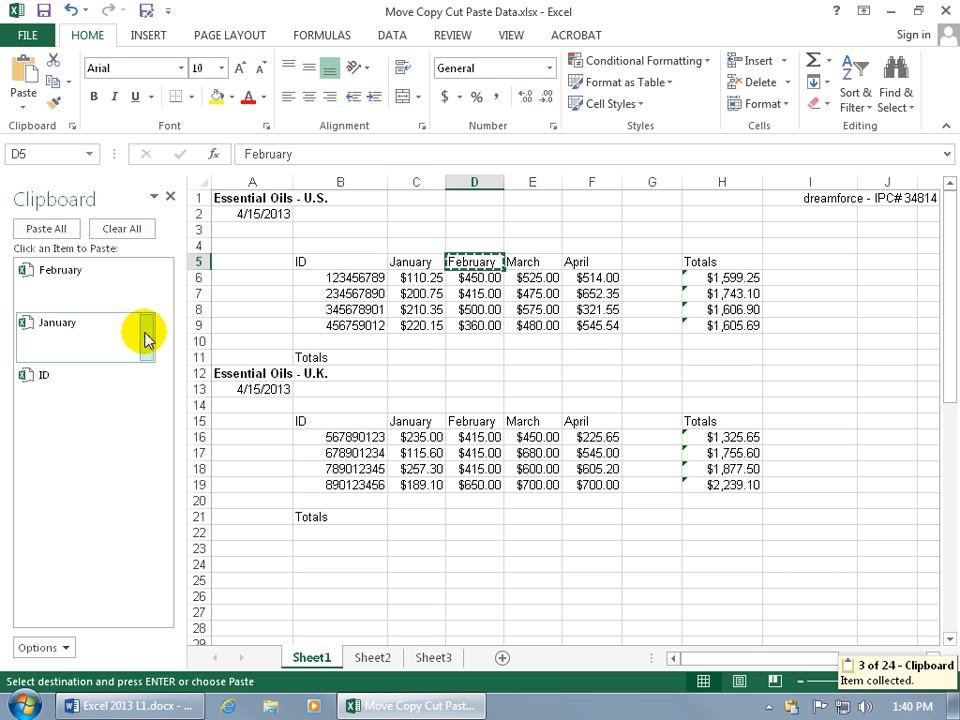
{"action": "left_click", "coordinate": [417, 452]}
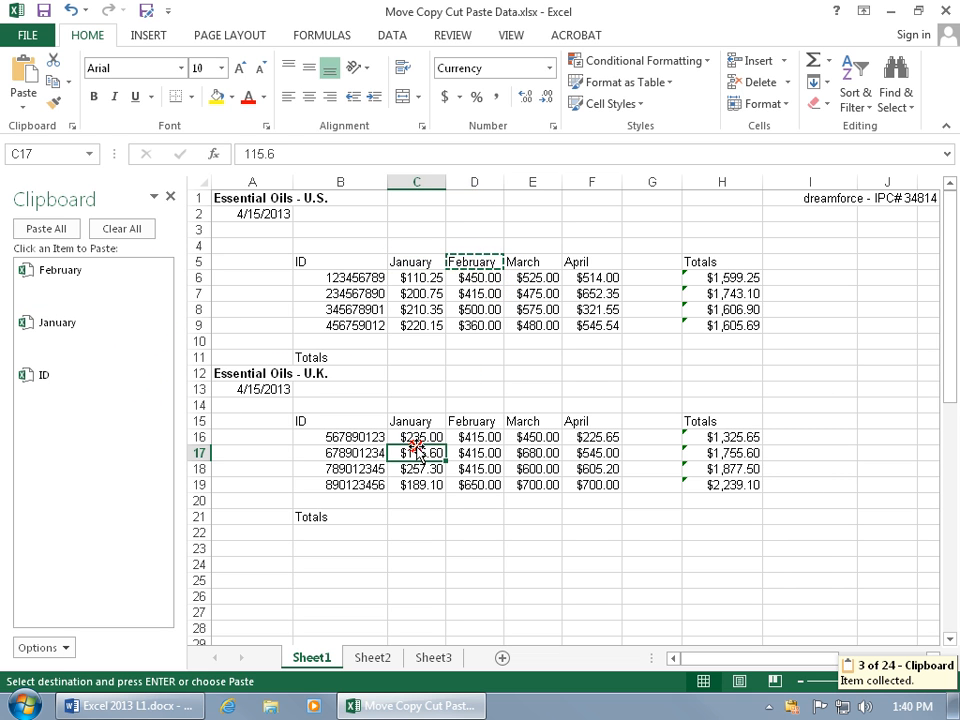
{"action": "key", "text": "ctrl+c"}
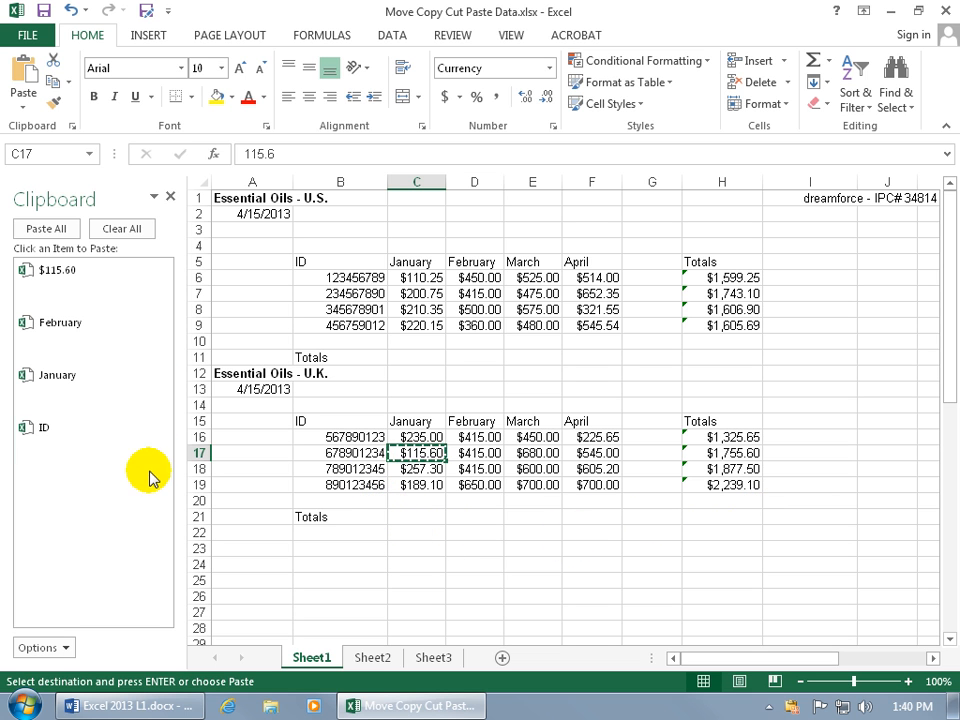
{"action": "left_click", "coordinate": [862, 484]}
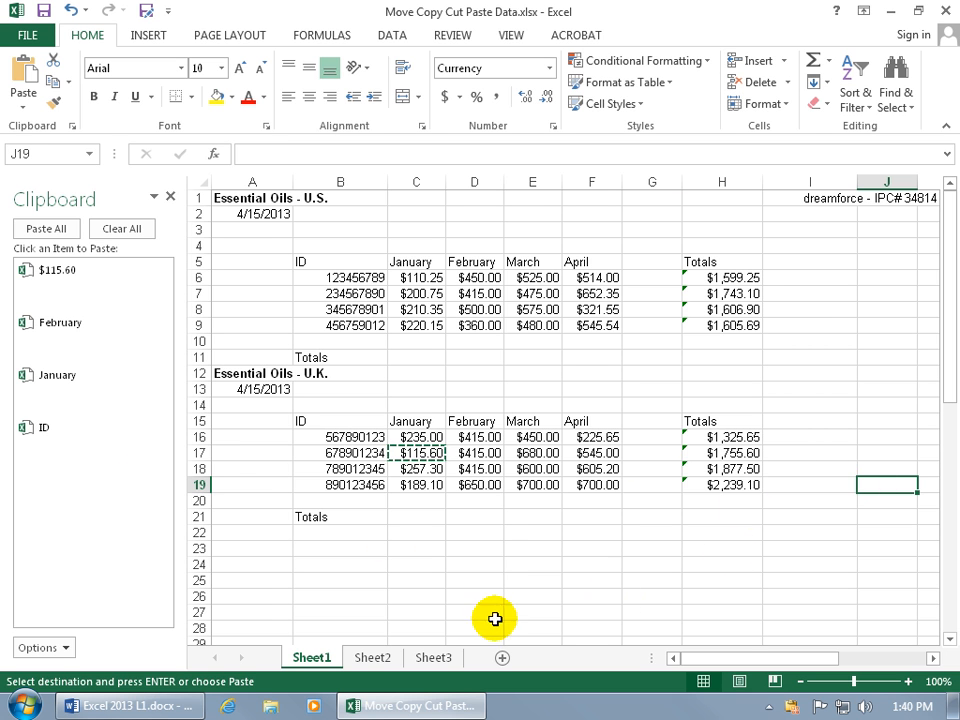
Step: Show Sheet2, and create a new blank workbook
{"action": "left_click", "coordinate": [373, 659]}
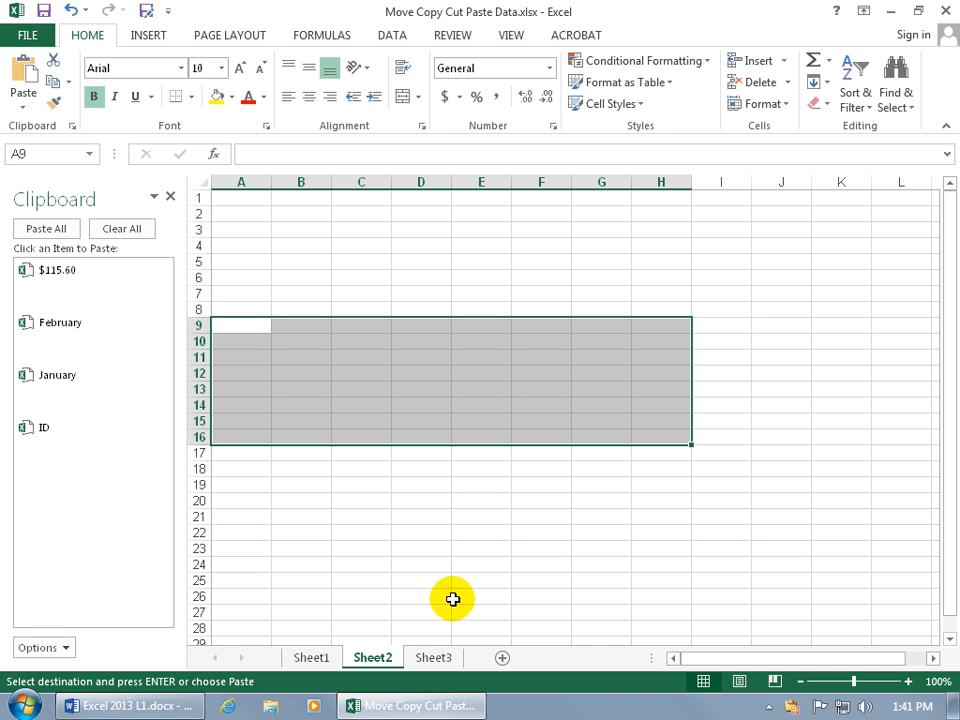
{"action": "left_click", "coordinate": [29, 35]}
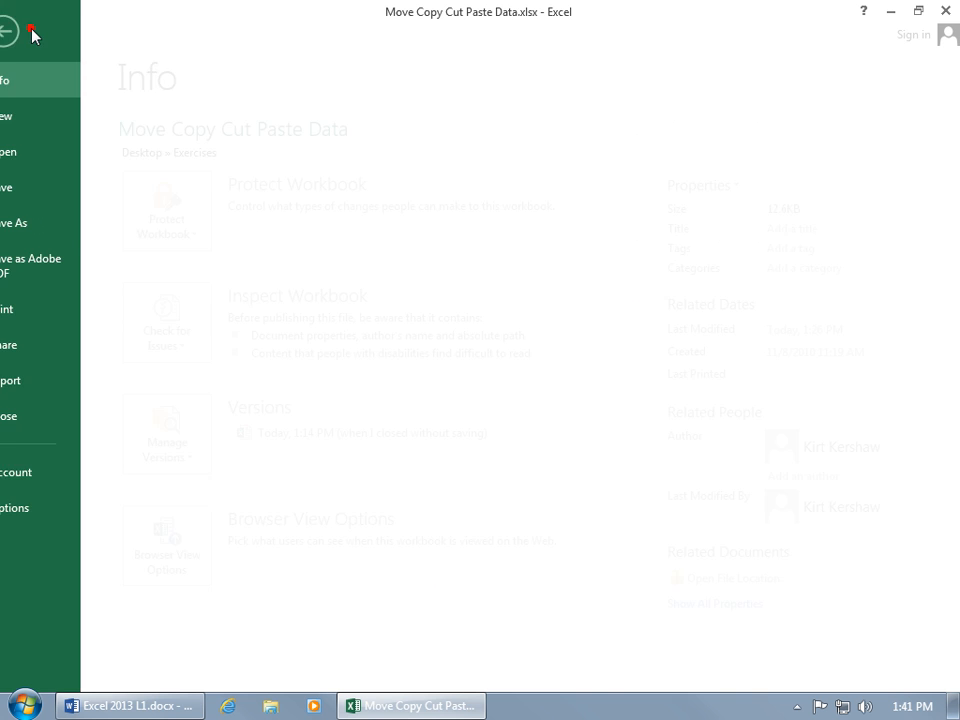
{"action": "left_click", "coordinate": [51, 120]}
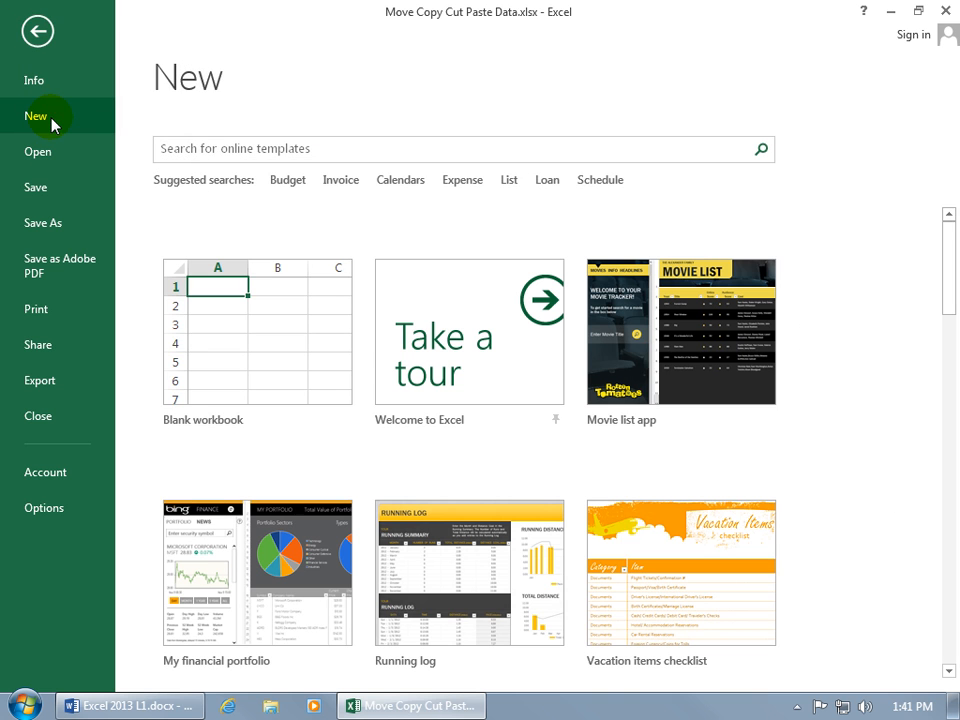
{"action": "left_click", "coordinate": [236, 285]}
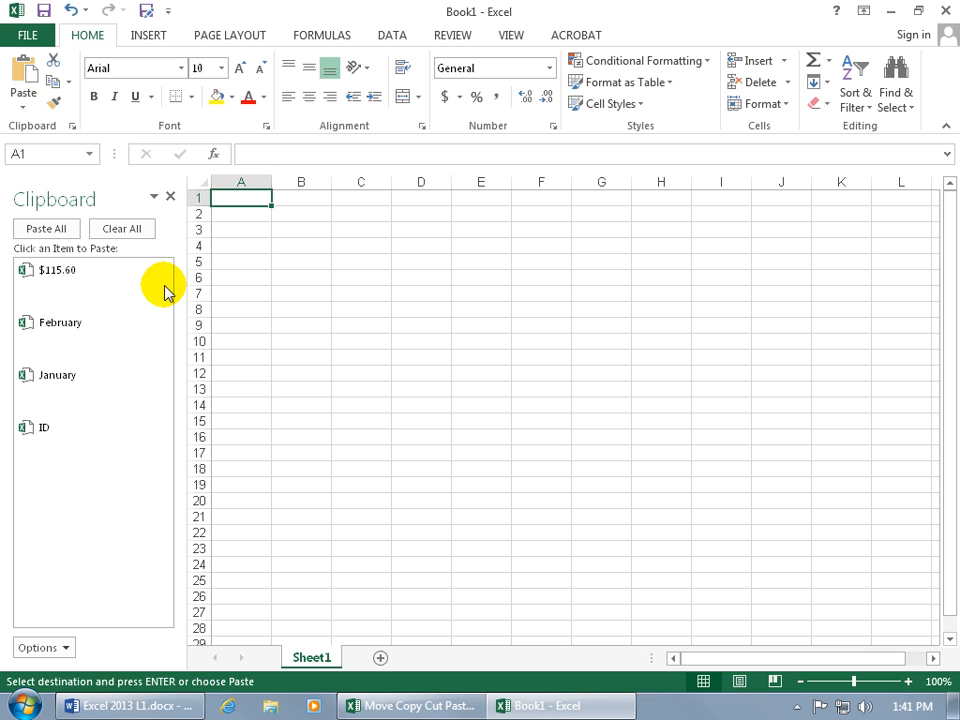
Step: Paste the collected January item into D7 and the February item into E7 of the new workbook
{"action": "left_click", "coordinate": [394, 294]}
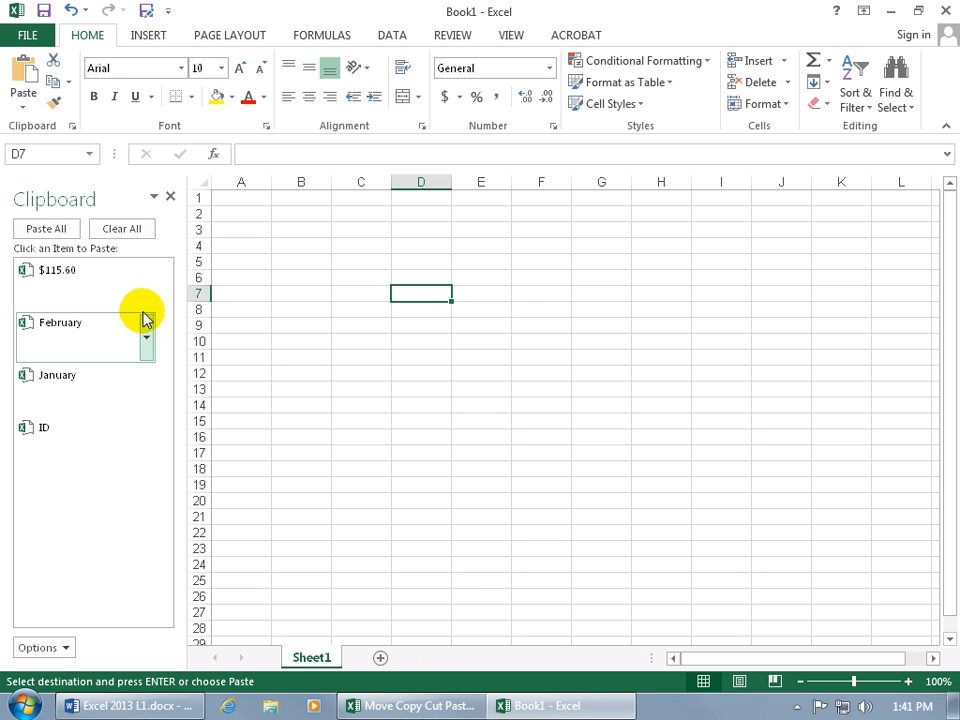
{"action": "left_click", "coordinate": [97, 380]}
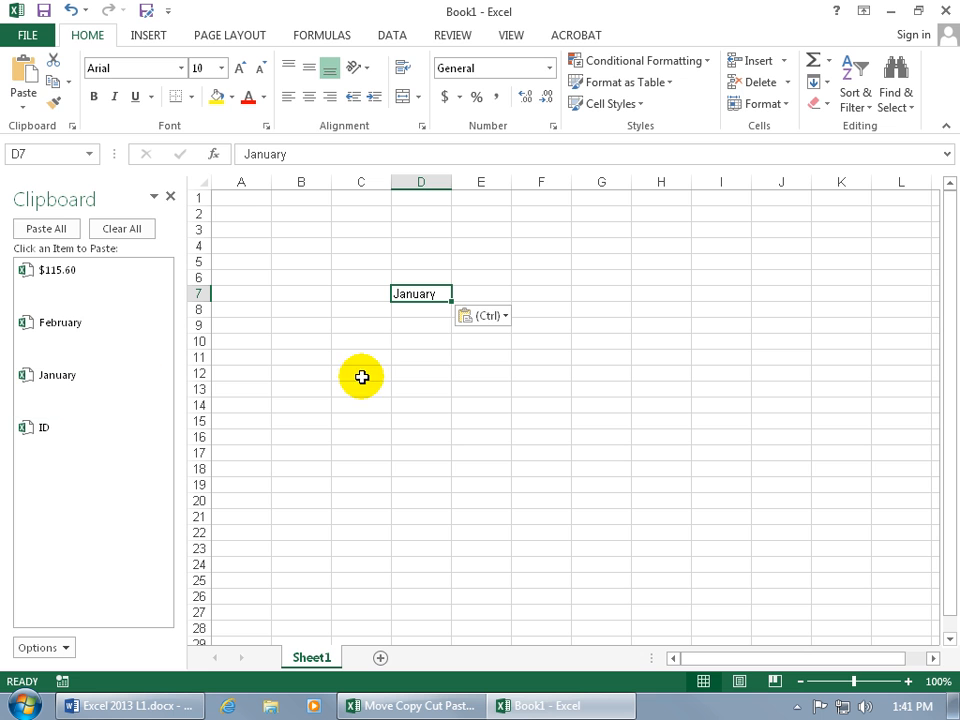
{"action": "left_click", "coordinate": [484, 292]}
{"action": "left_click", "coordinate": [60, 330]}
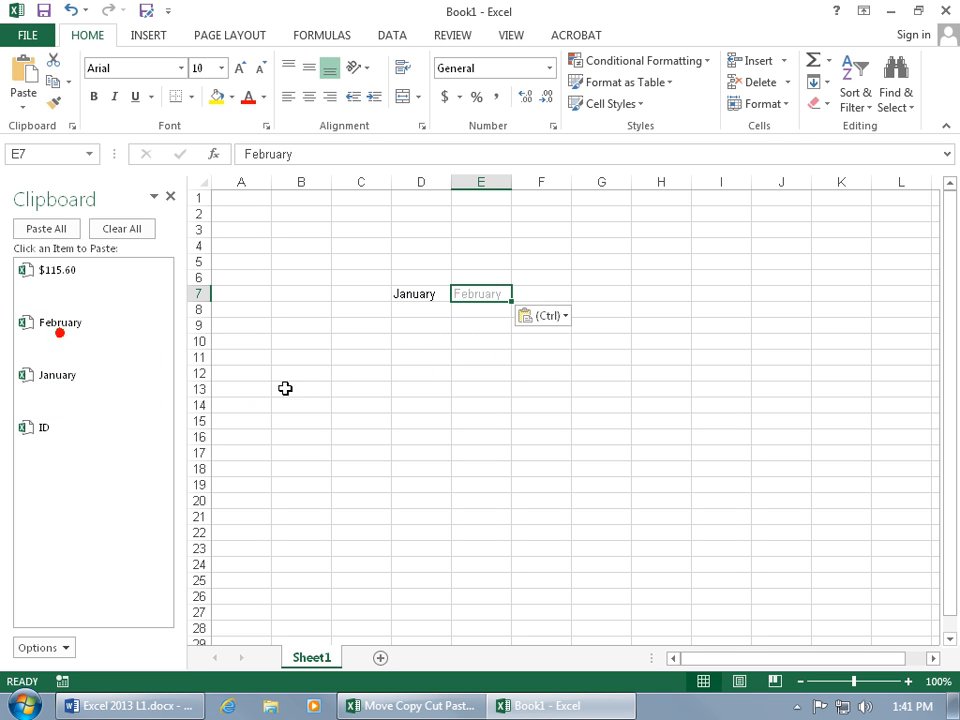
Step: Show the options for the collected ID item, and paste all the Clipboard items starting at D10
{"action": "left_click", "coordinate": [437, 310]}
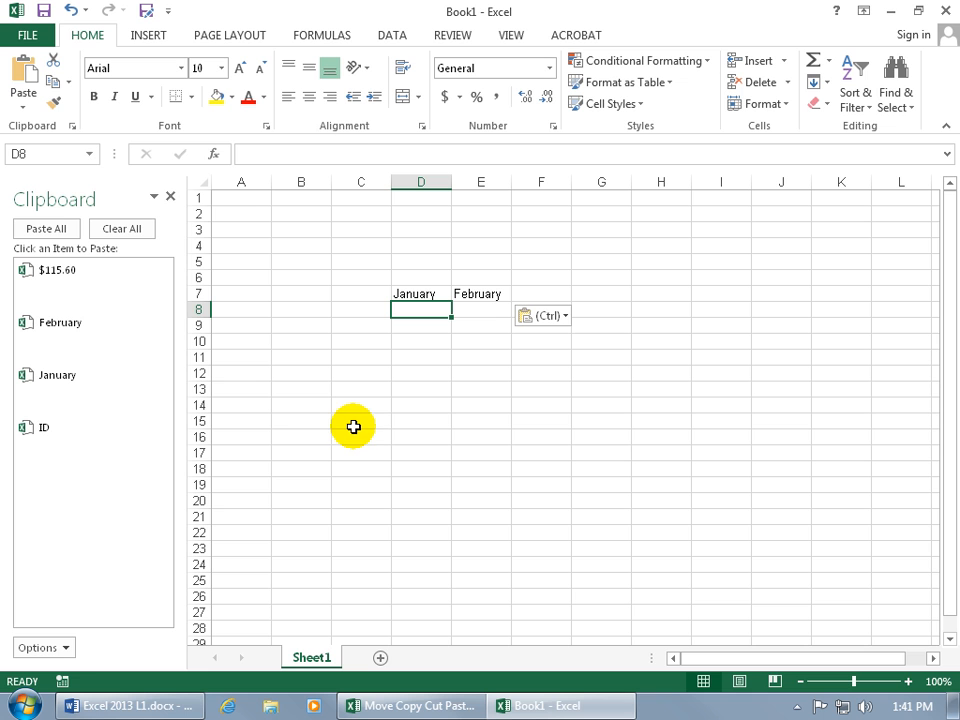
{"action": "mouse_move", "coordinate": [155, 425]}
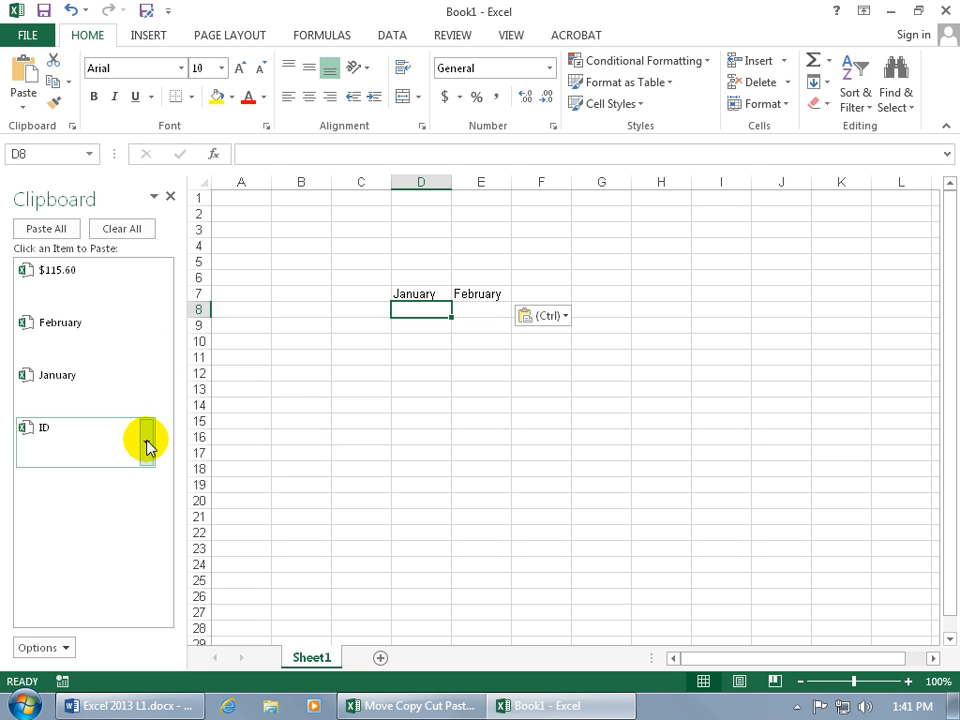
{"action": "left_click", "coordinate": [147, 445]}
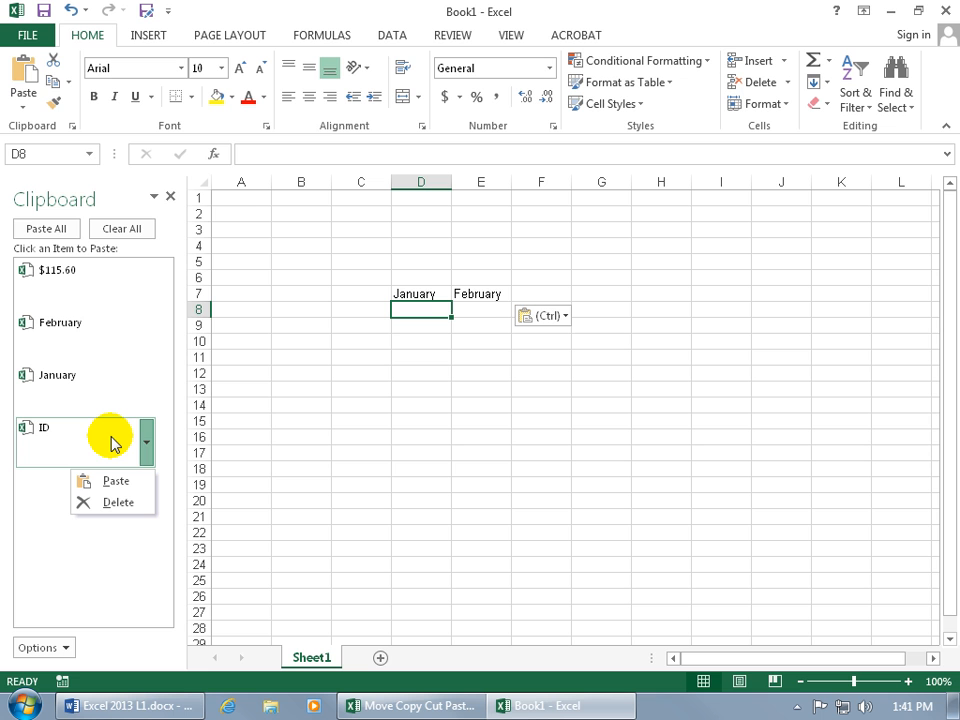
{"action": "left_click", "coordinate": [407, 343]}
{"action": "left_click", "coordinate": [60, 228]}
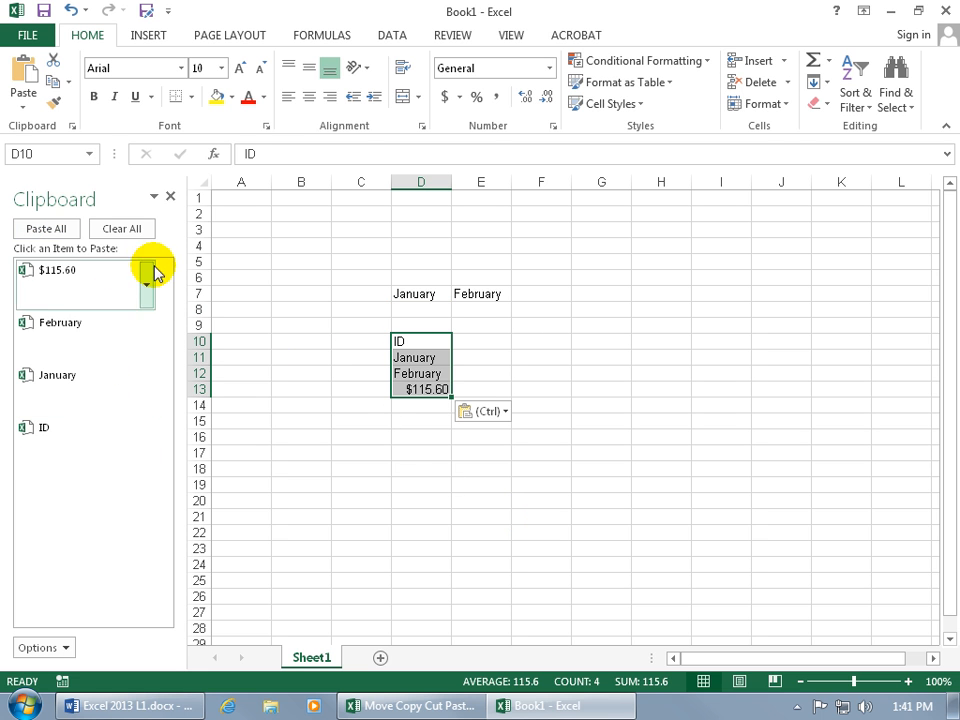
Step: Clear all collected Clipboard items, hide the Clipboard, and close the new workbook without saving it
{"action": "left_click", "coordinate": [140, 229]}
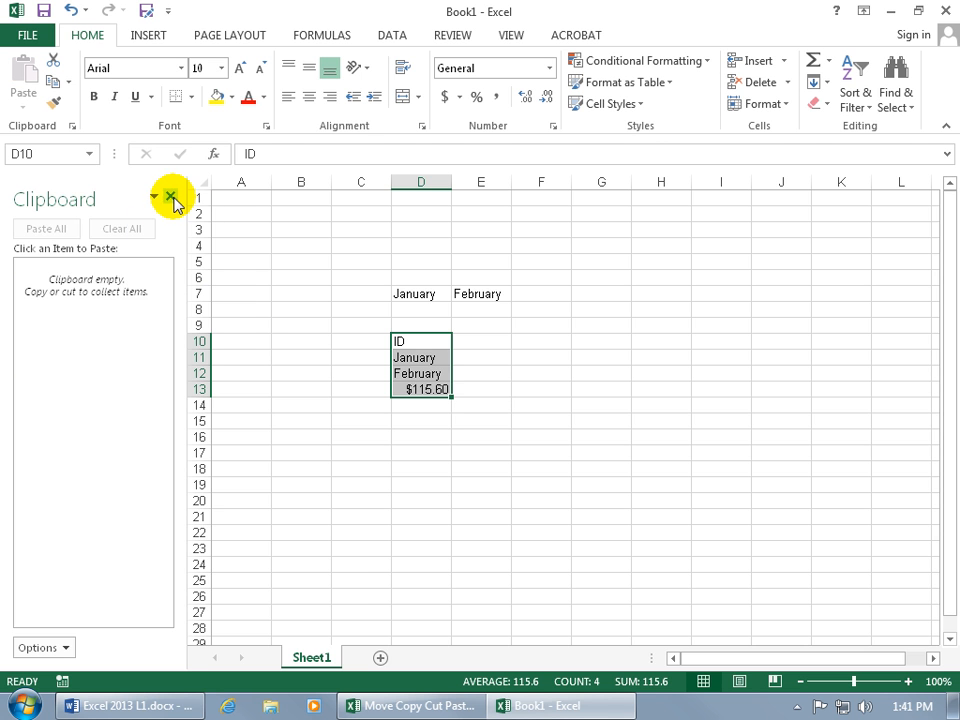
{"action": "left_click", "coordinate": [170, 196]}
{"action": "left_click", "coordinate": [945, 11]}
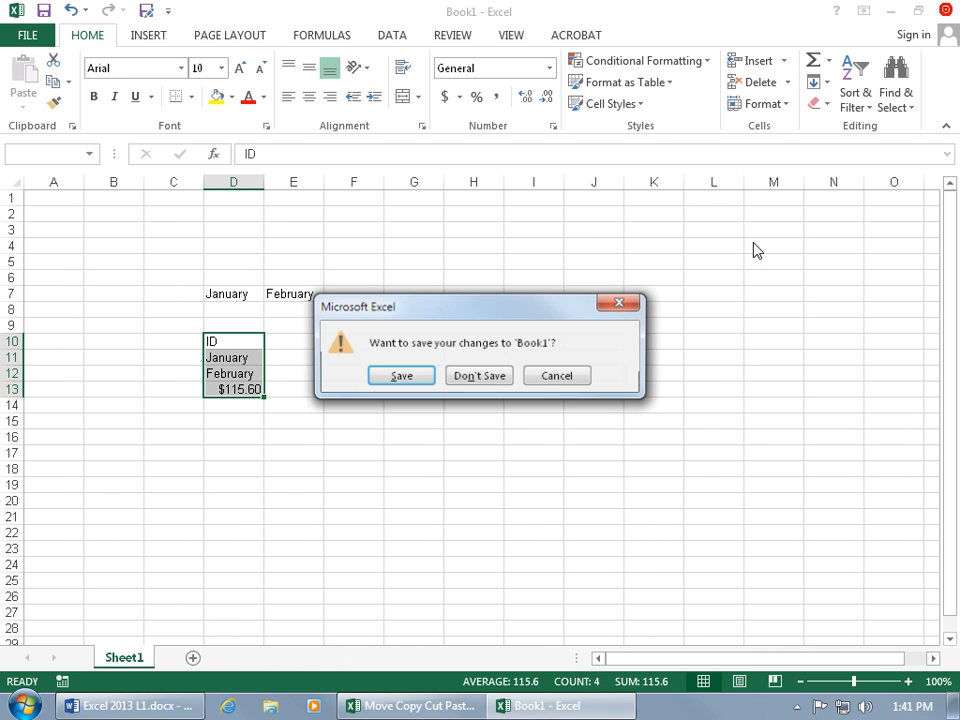
{"action": "left_click", "coordinate": [474, 378]}
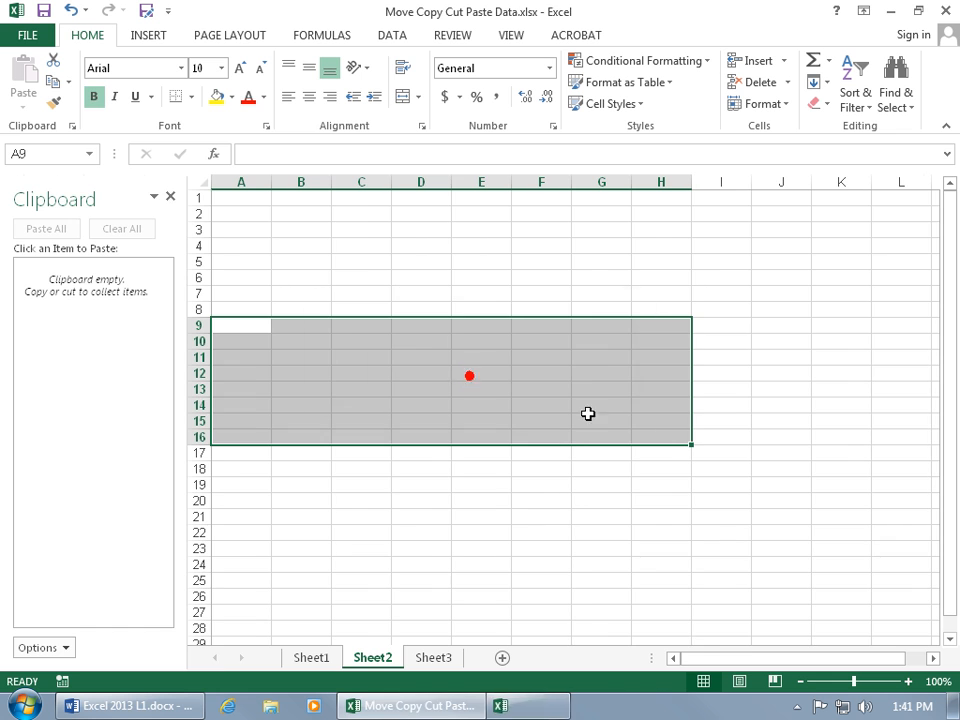
Step: Hide the Clipboard in the original workbook and return to cell F11 on Sheet1
{"action": "left_click", "coordinate": [170, 197]}
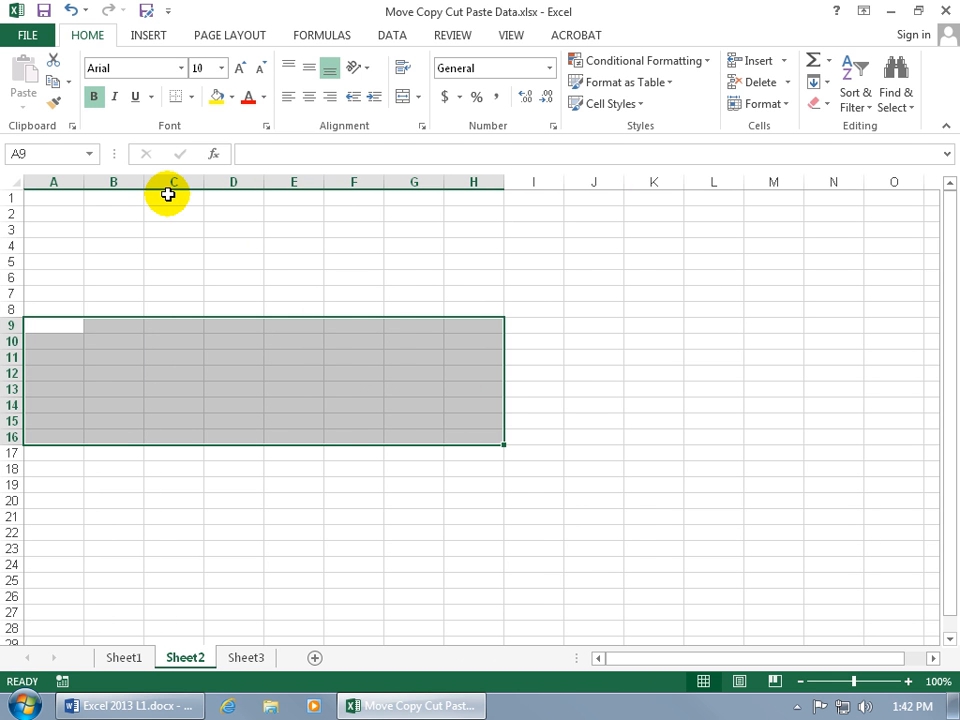
{"action": "left_click", "coordinate": [127, 662]}
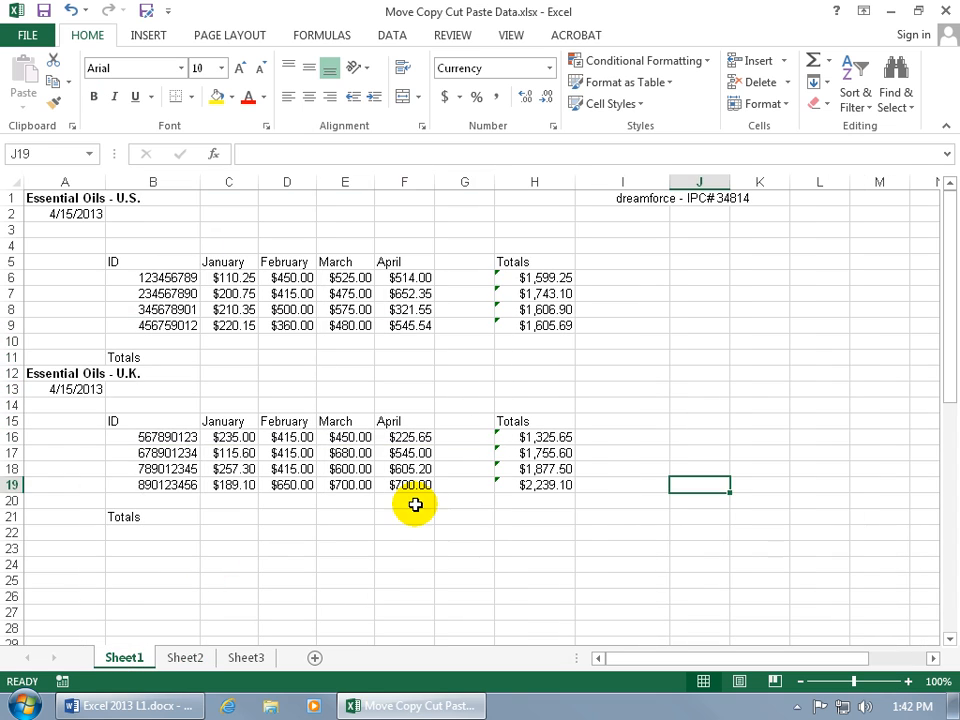
{"action": "left_click", "coordinate": [428, 354]}
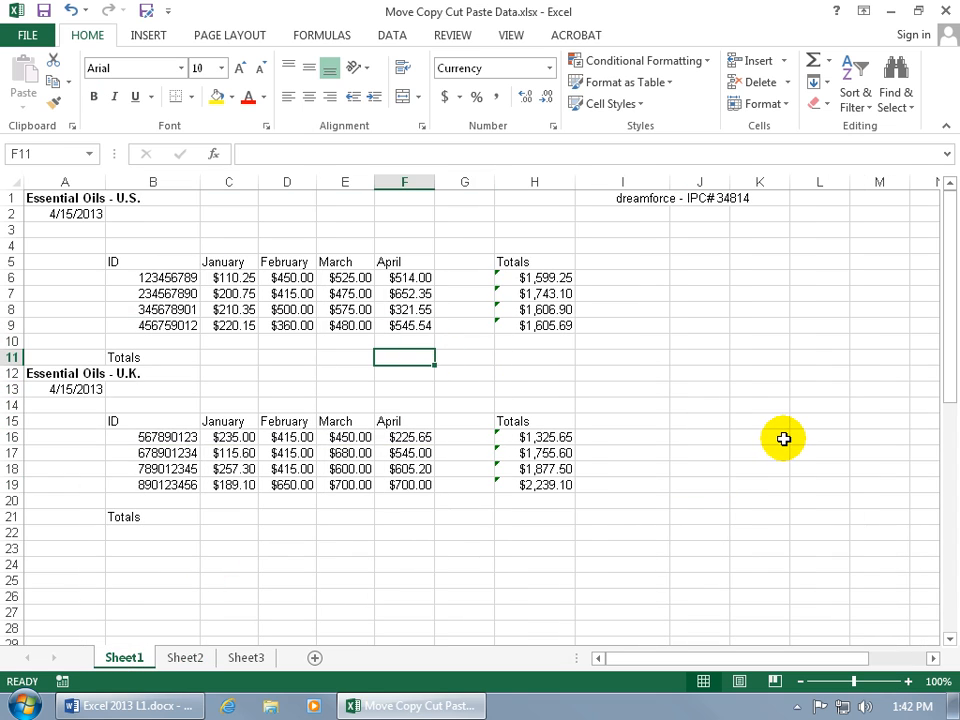